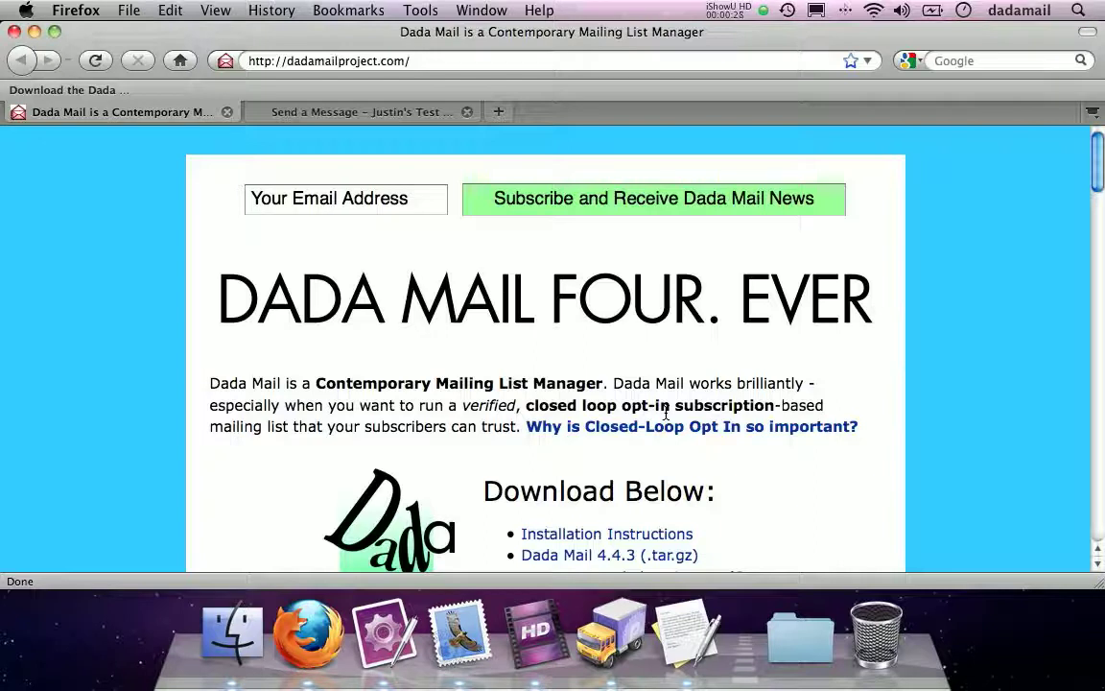
Step: Switch to Transmit and open the public_html/cgi-bin/dada/plugins folder on the server
scroll(614, 384, down, 3)
scroll(767, 403, up, 3)
click(614, 672)
drag(1069, 40, 629, 6)
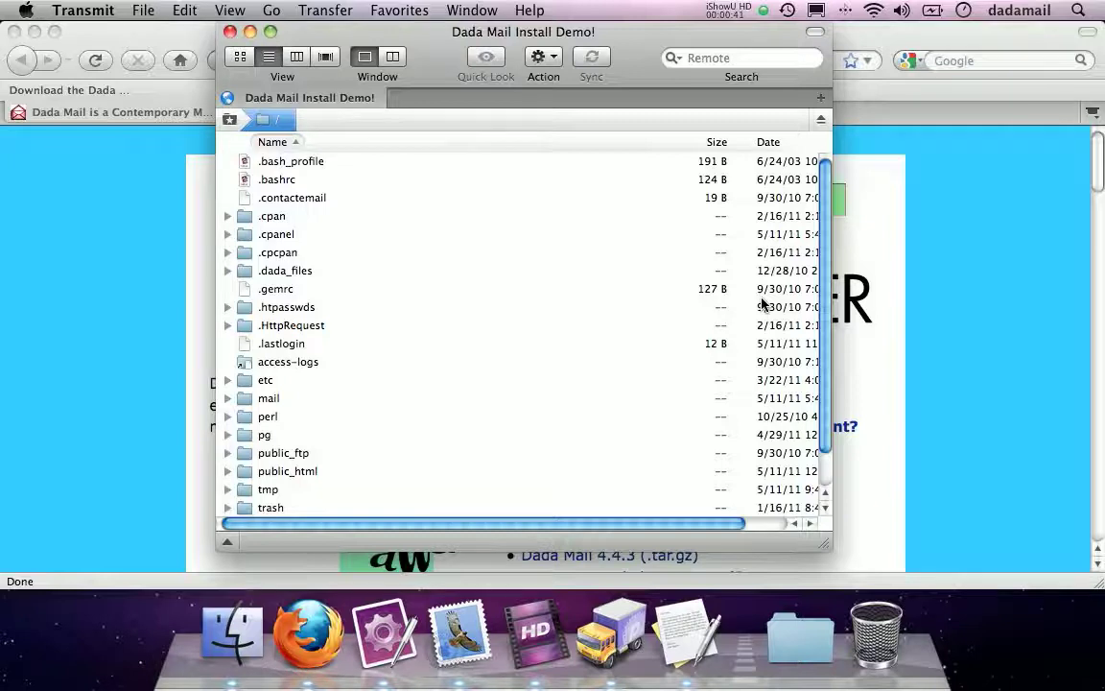
scroll(763, 305, down, 1)
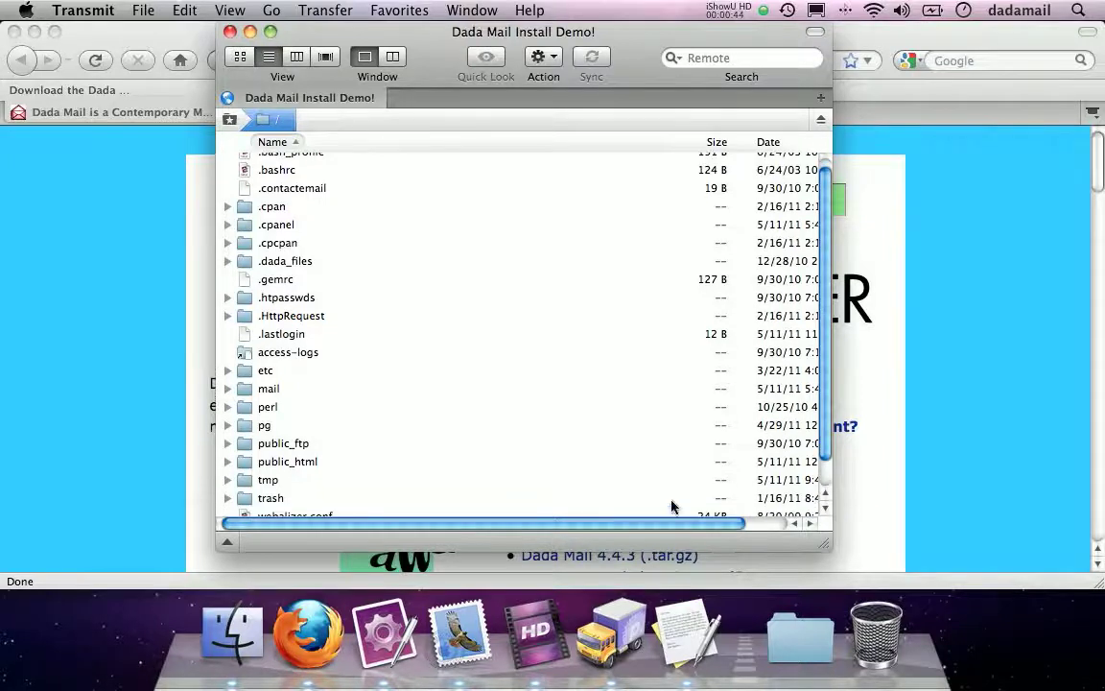
double_click(301, 462)
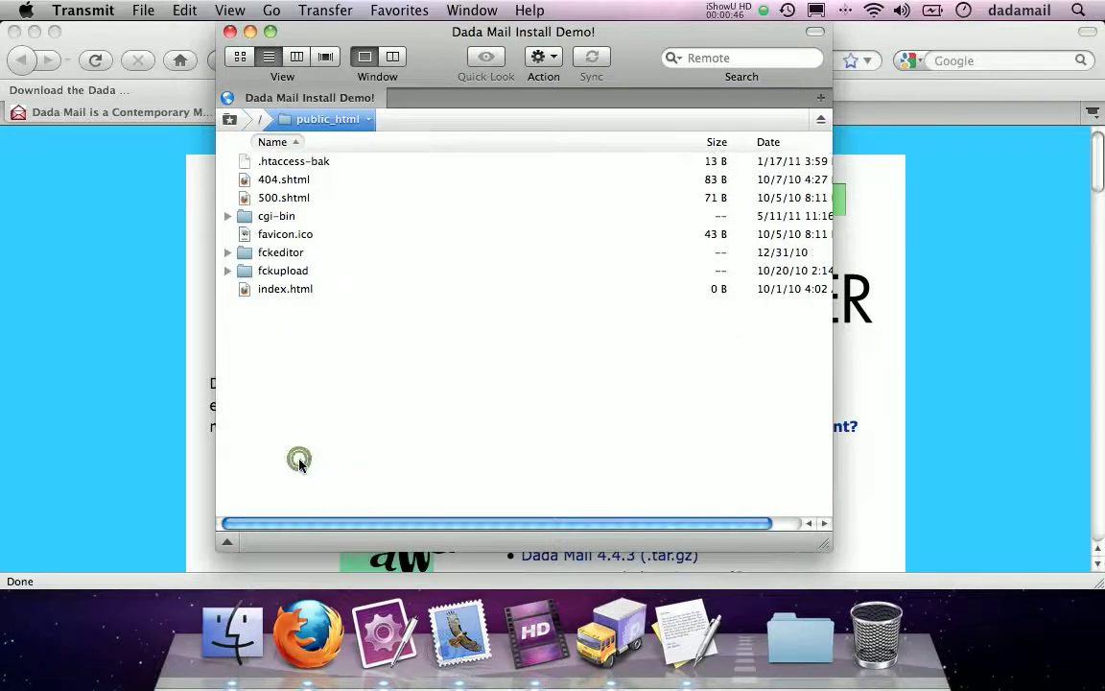
double_click(274, 220)
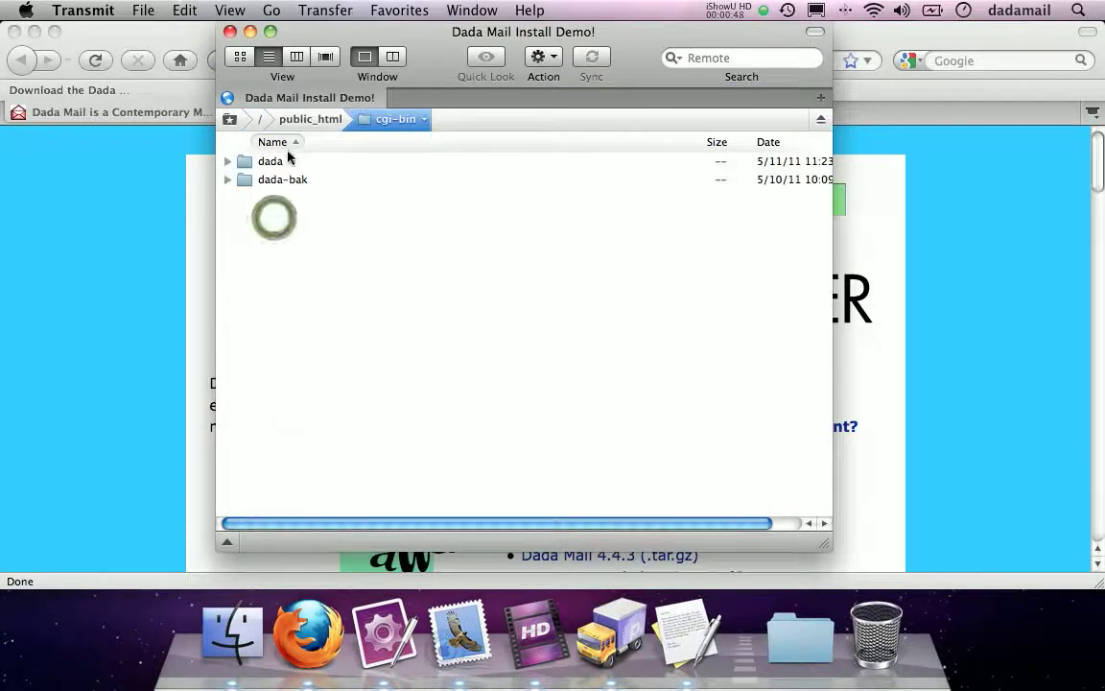
double_click(278, 161)
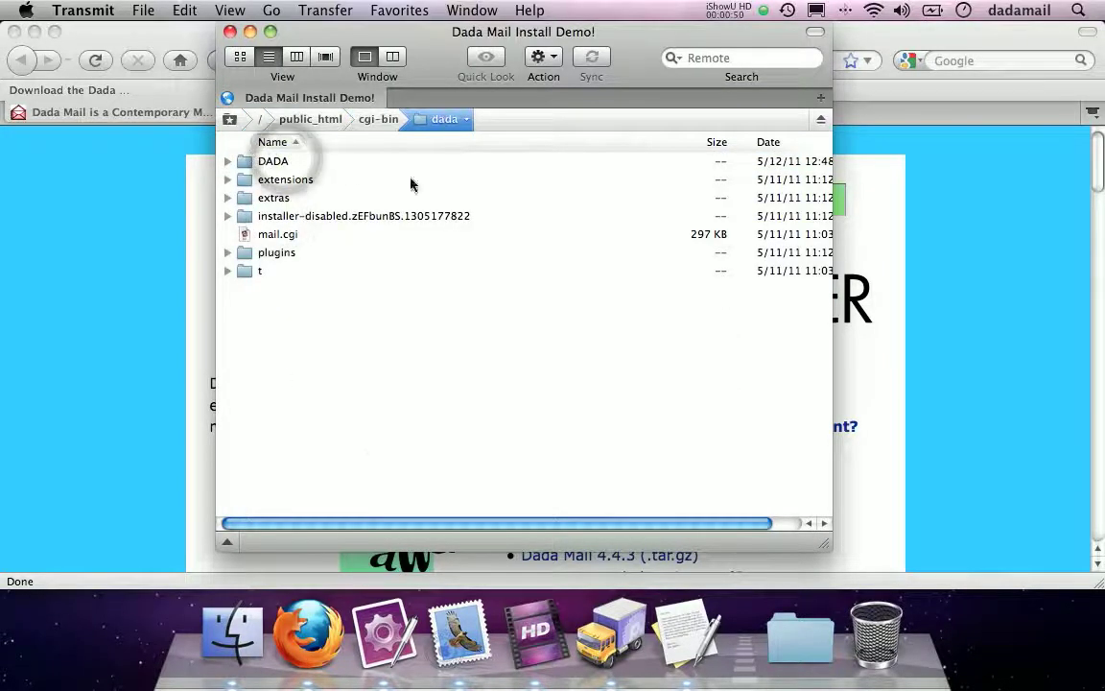
double_click(278, 252)
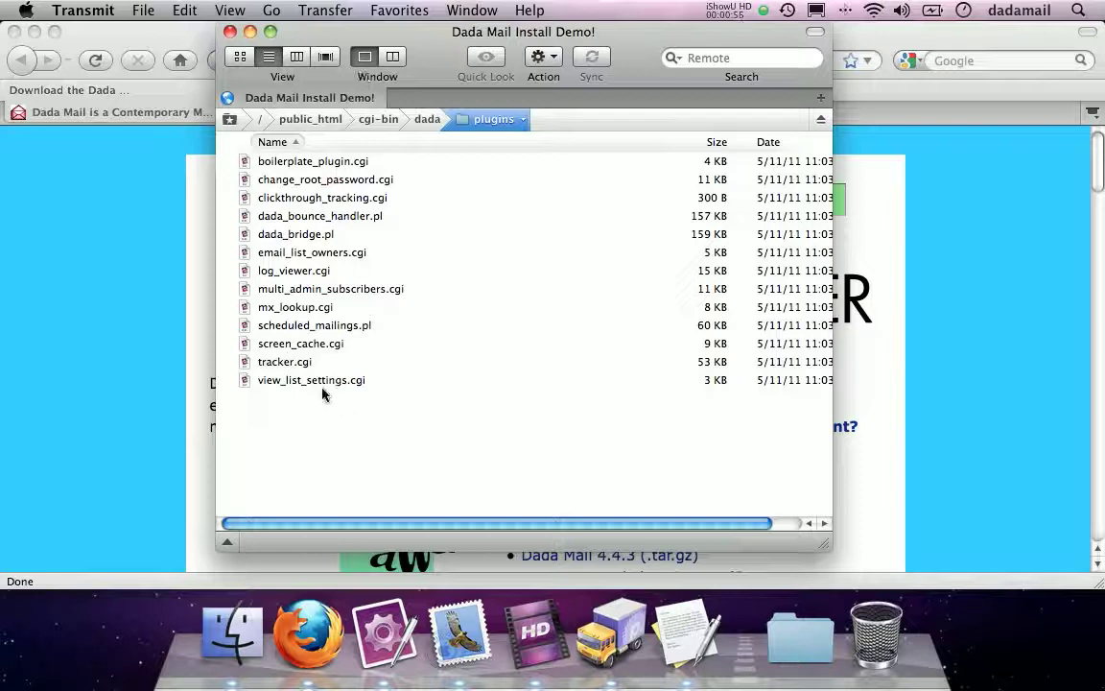
Step: Give tracker.cgi execute permission for user, group and world, and apply the change
click(342, 364)
key(super+i)
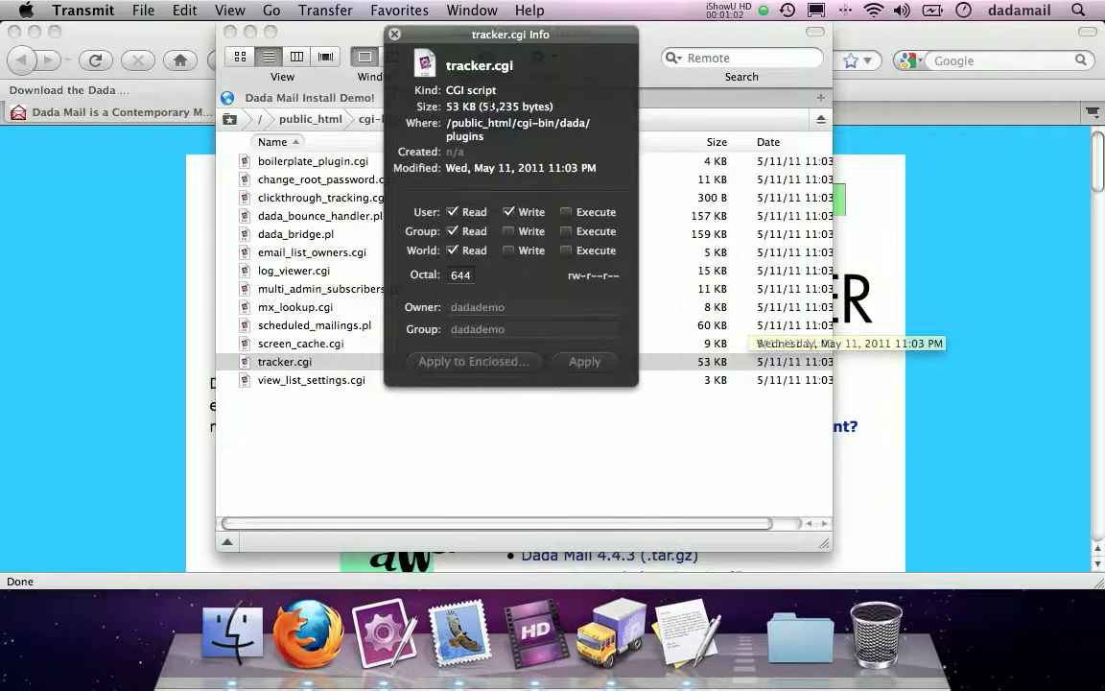
click(566, 212)
click(567, 231)
click(568, 251)
click(602, 371)
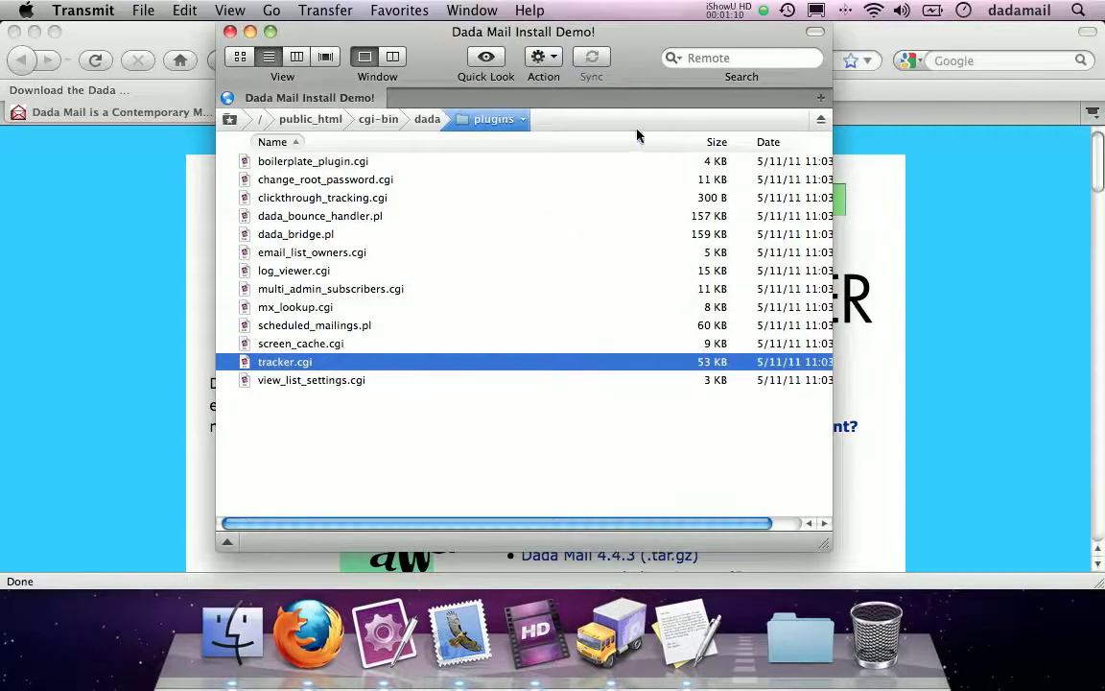
Step: Open the .dada_config file in the server's .dada_files/.configs folder for editing
click(260, 120)
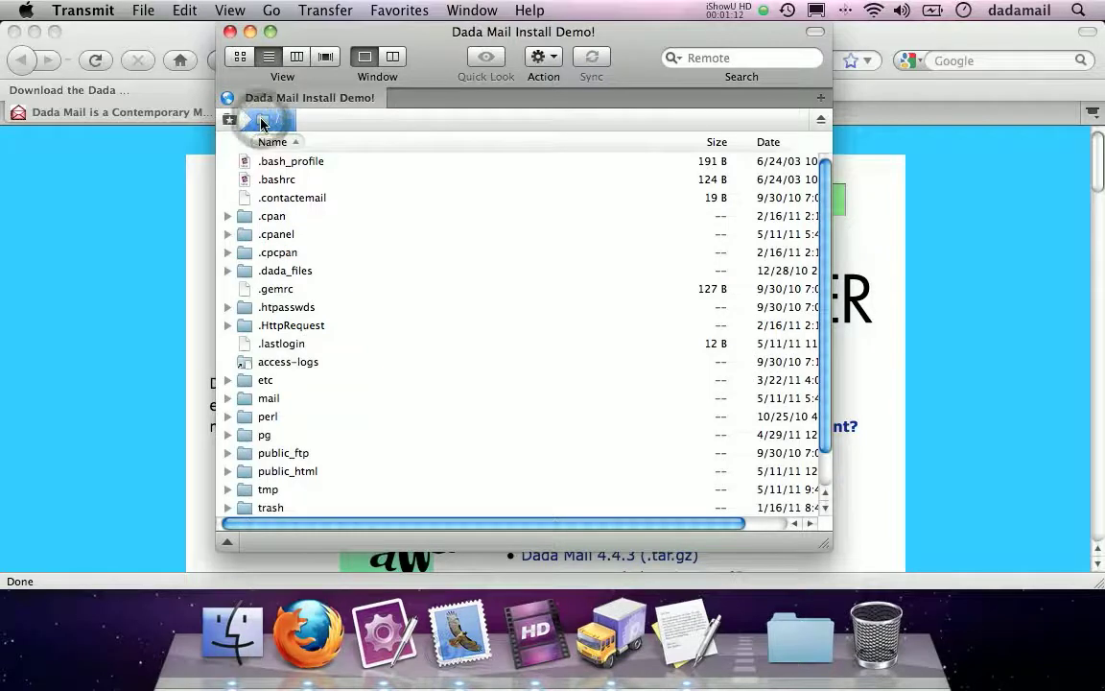
double_click(279, 269)
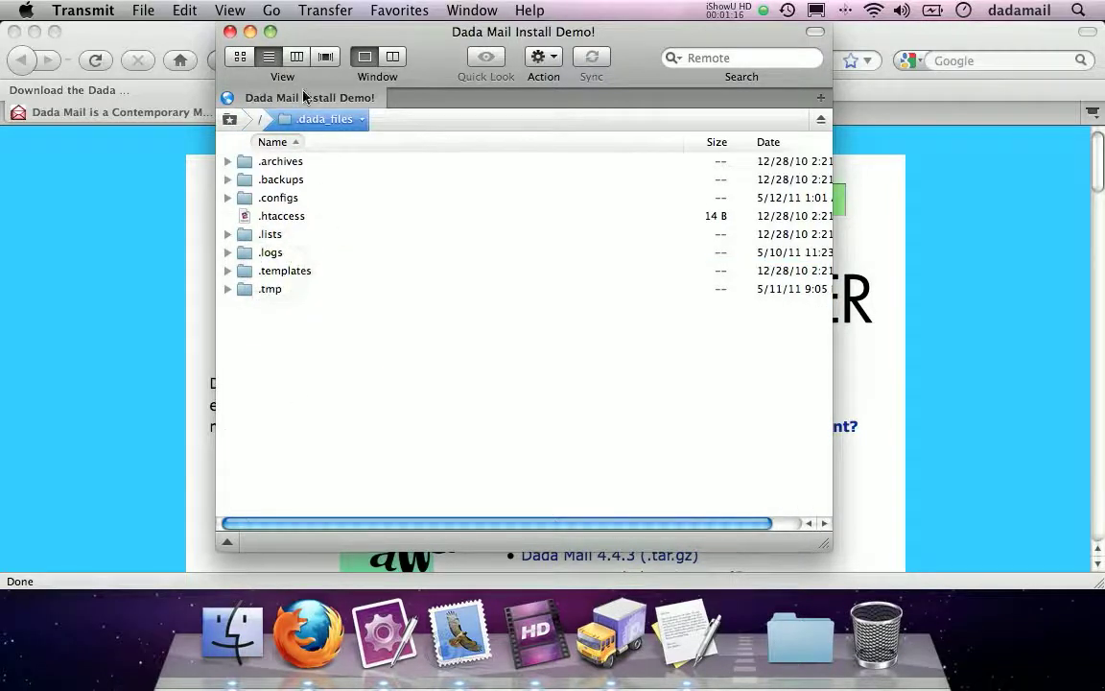
double_click(284, 203)
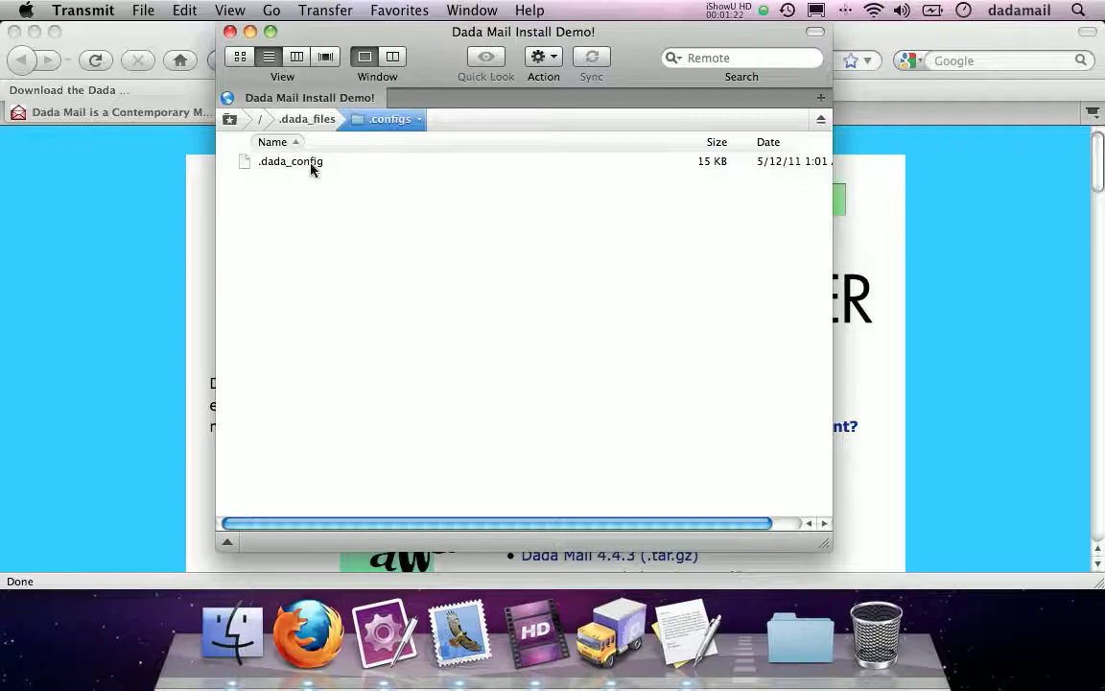
double_click(310, 163)
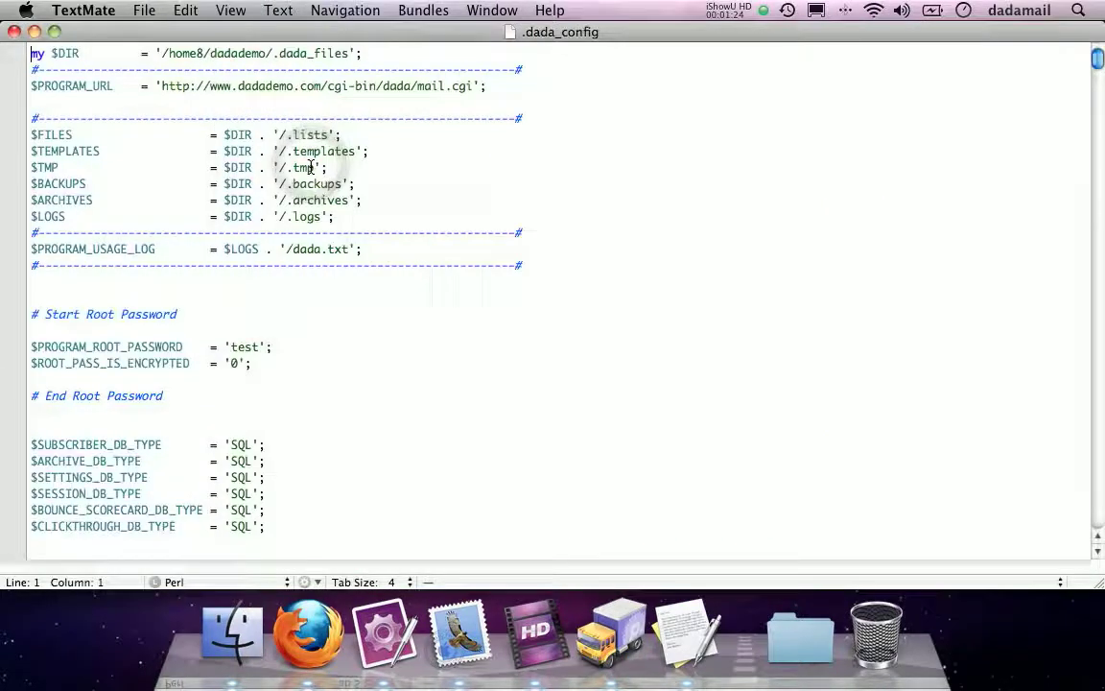
Step: Find $ADMIN_MENU in the config file and delete the "start cut for list control panel menu" comment and =cut line above its block
key(super+f)
text($ADMIN_MENU)
key(Return)
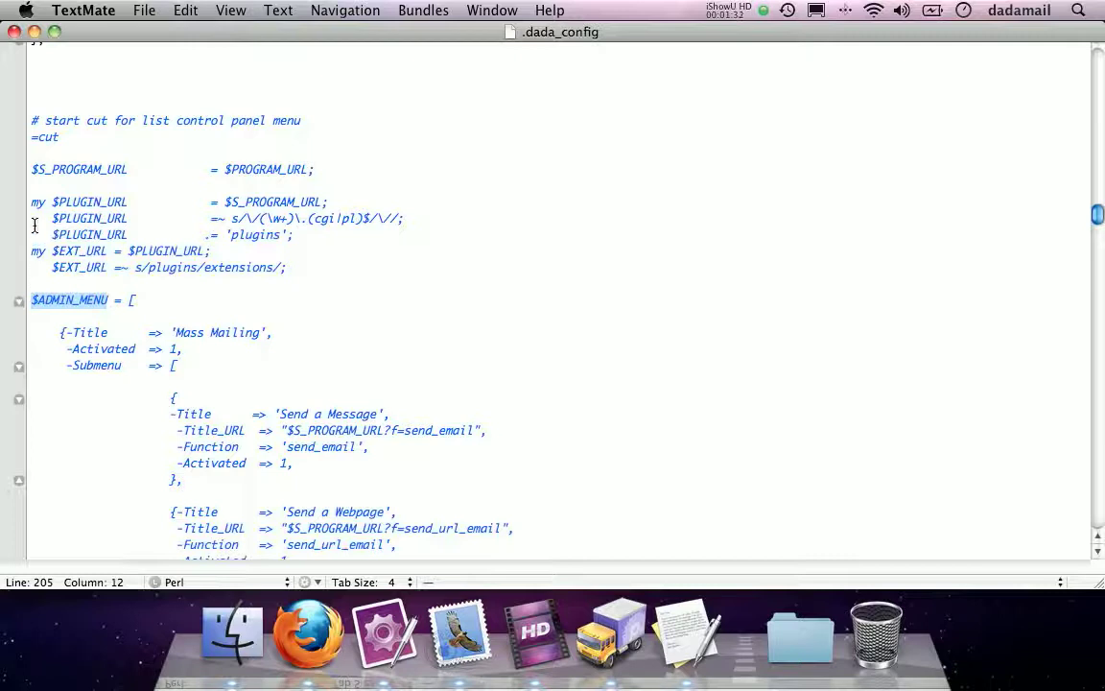
double_click(40, 135)
click(33, 120)
drag(33, 120, 3, 122)
key(BackSpace)
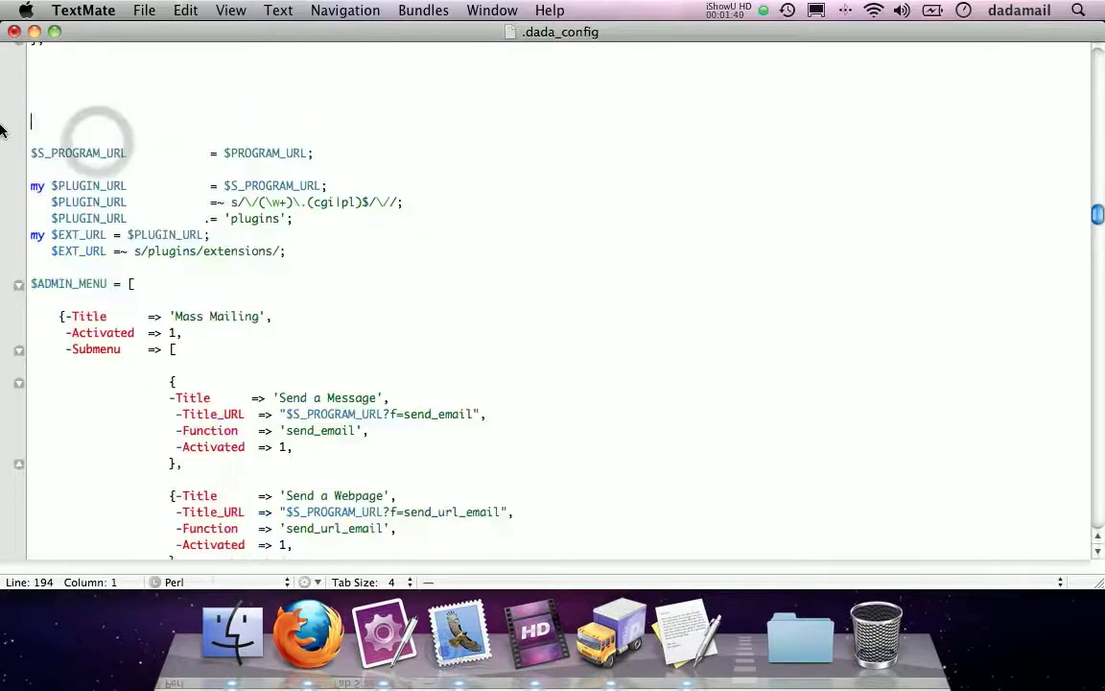
Step: Delete the closing =cut line and the "end cut" comment below the $ADMIN_MENU block
scroll(2, 130, down, 20)
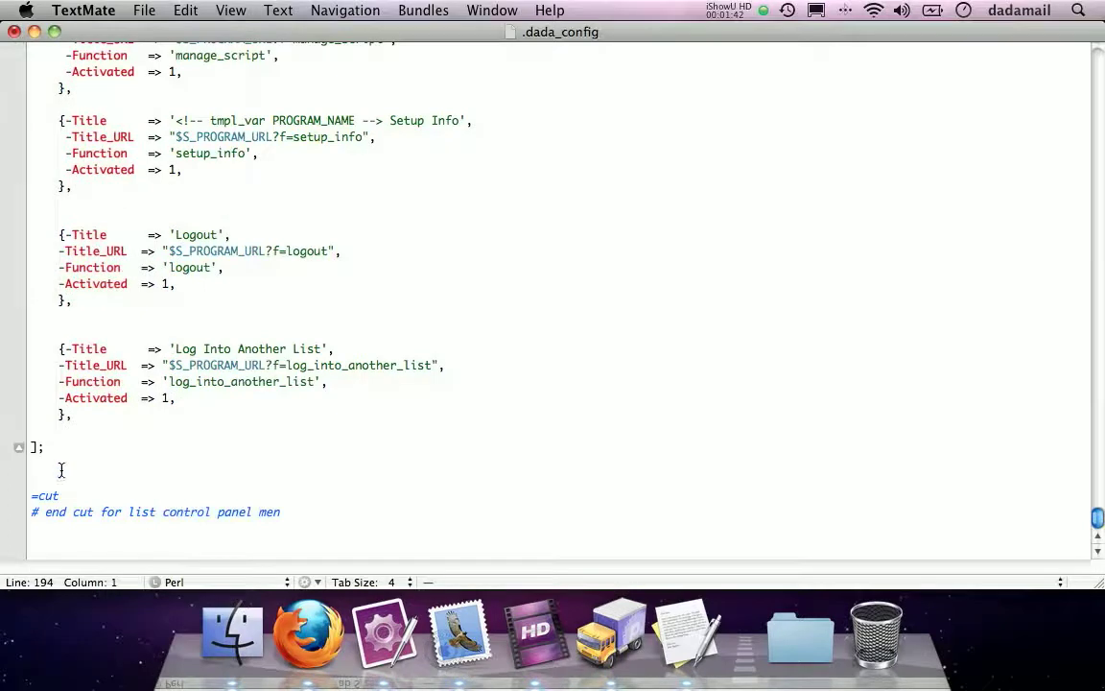
drag(30, 496, 88, 515)
drag(343, 514, 1, 493)
key(BackSpace)
key(BackSpace)
key(BackSpace)
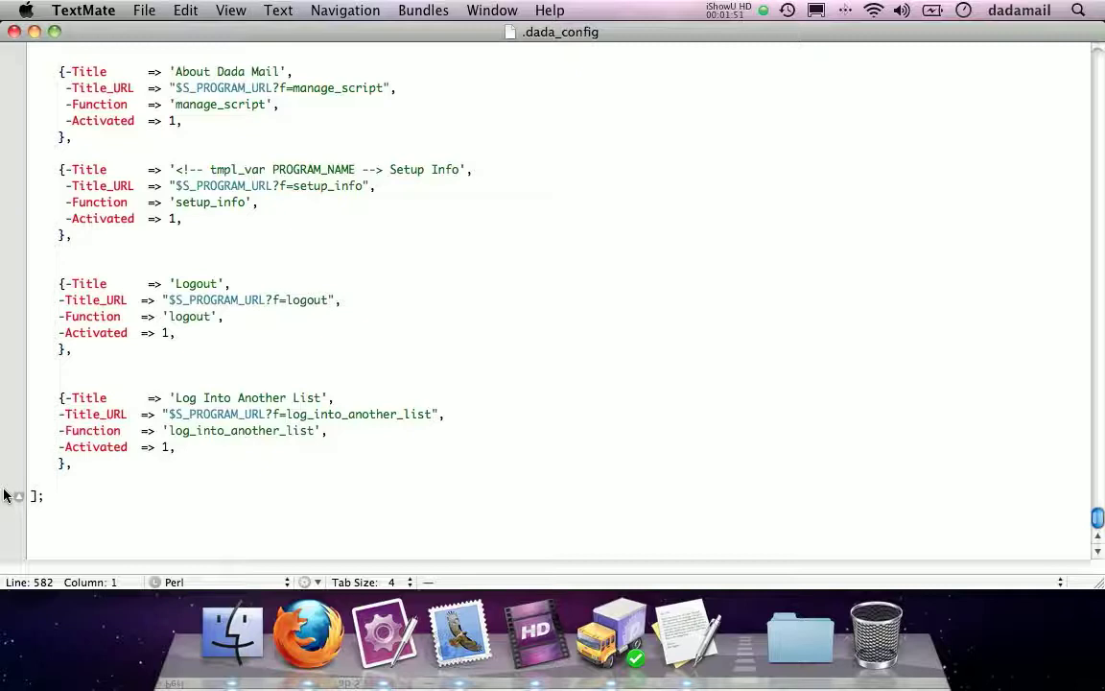
Step: Find the Tracker entry in the Plugins submenu, uncomment all five of its lines, and close the config file
drag(208, 523, 106, 301)
click(104, 298)
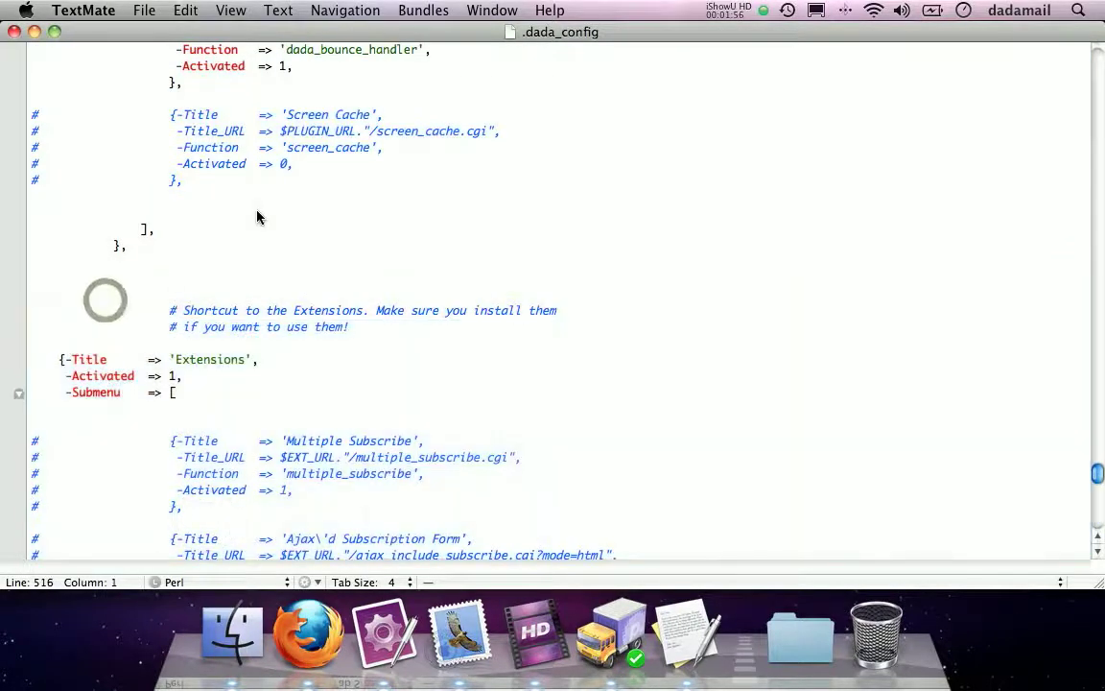
key(super+f)
text(Tracker)
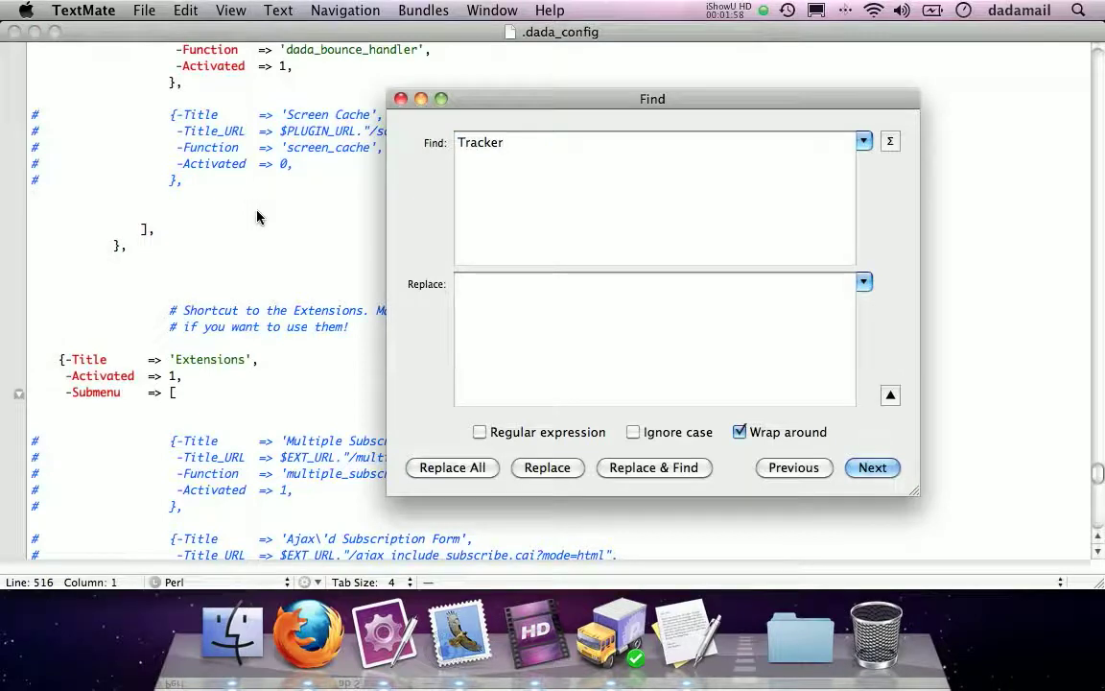
key(Return)
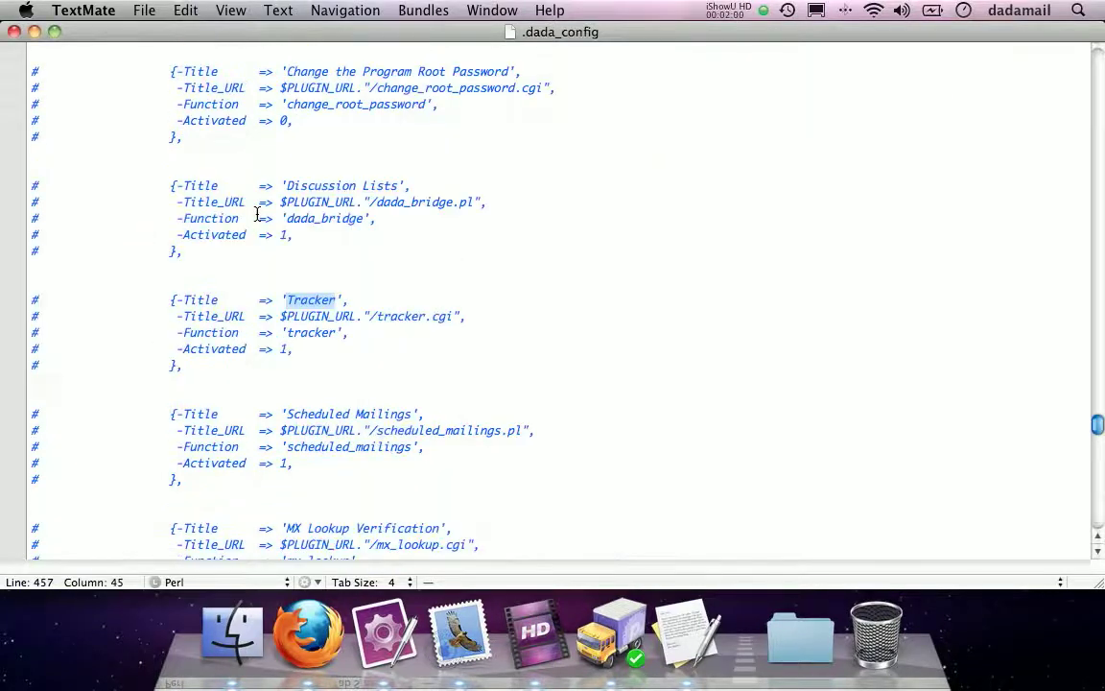
drag(213, 383, 0, 300)
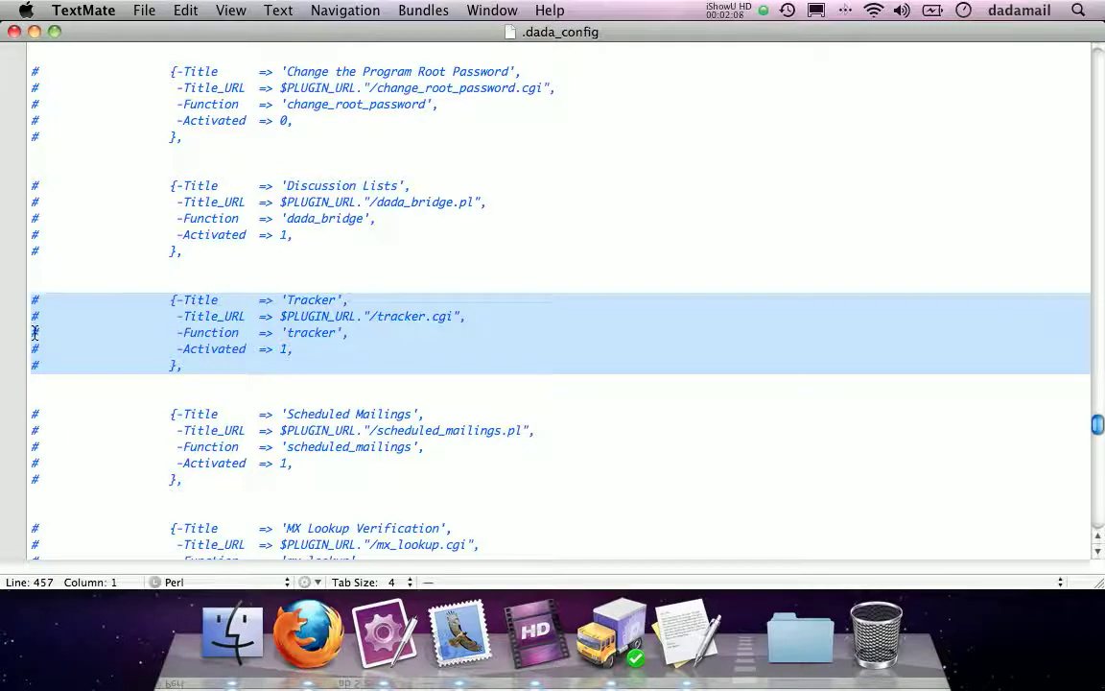
click(38, 299)
key(Left)
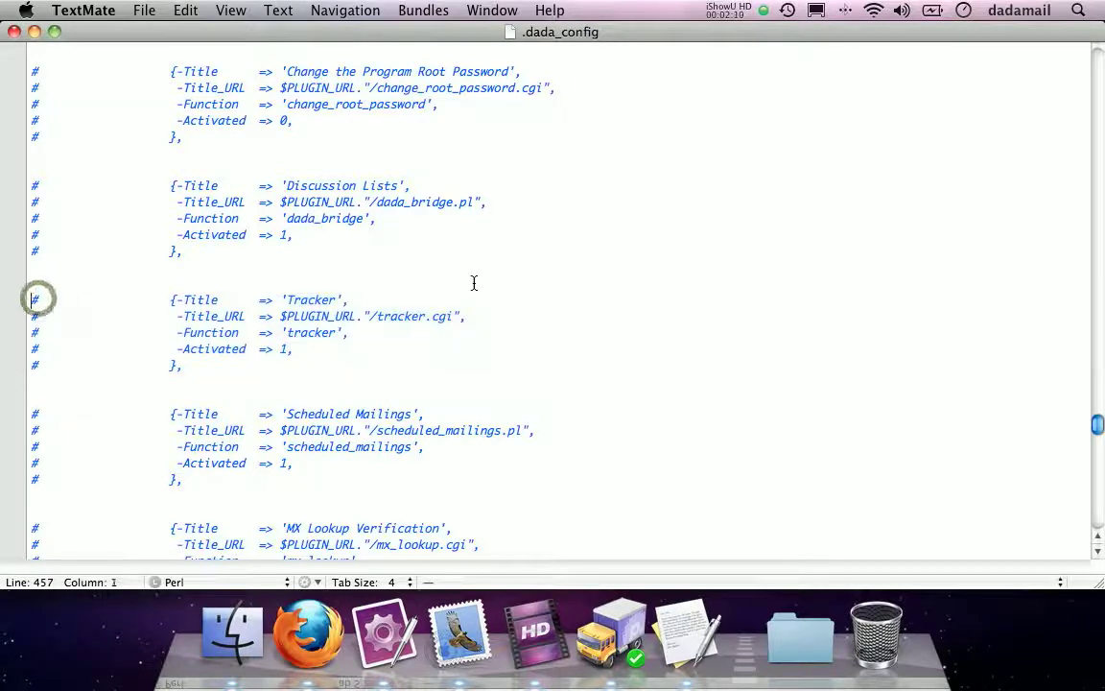
key(BackSpace)
key(Down)
key(Up)
key(Return)
key(BackSpace)
key(Down)
key(Right)
key(BackSpace)
key(Down)
key(Right)
key(BackSpace)
key(Down)
key(Right)
key(BackSpace)
key(Down)
key(Right)
key(BackSpace)
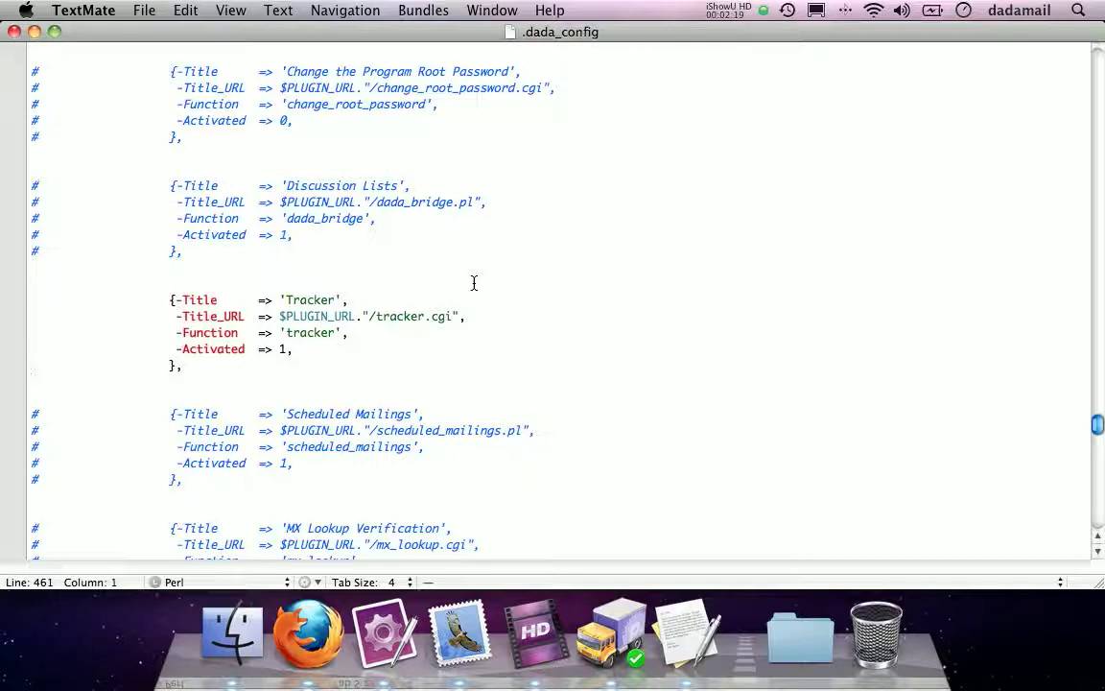
key(cmd+w)
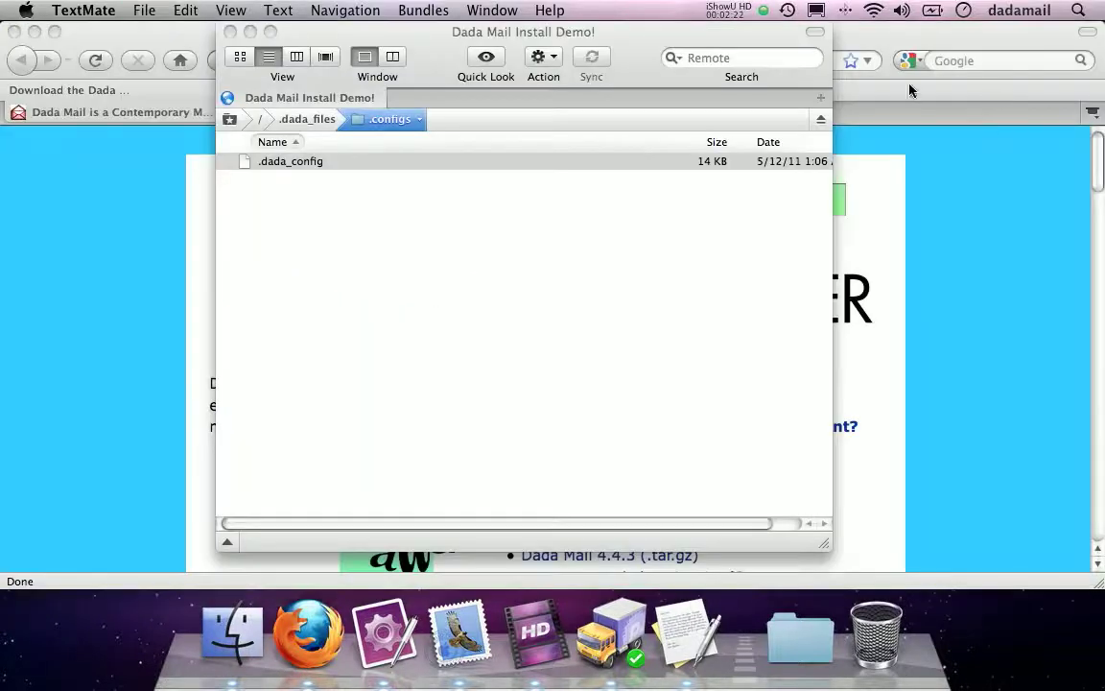
Step: Switch to Firefox, reload the Dada Mail Send a Message page, and open the Tracker plugin
click(35, 343)
click(364, 111)
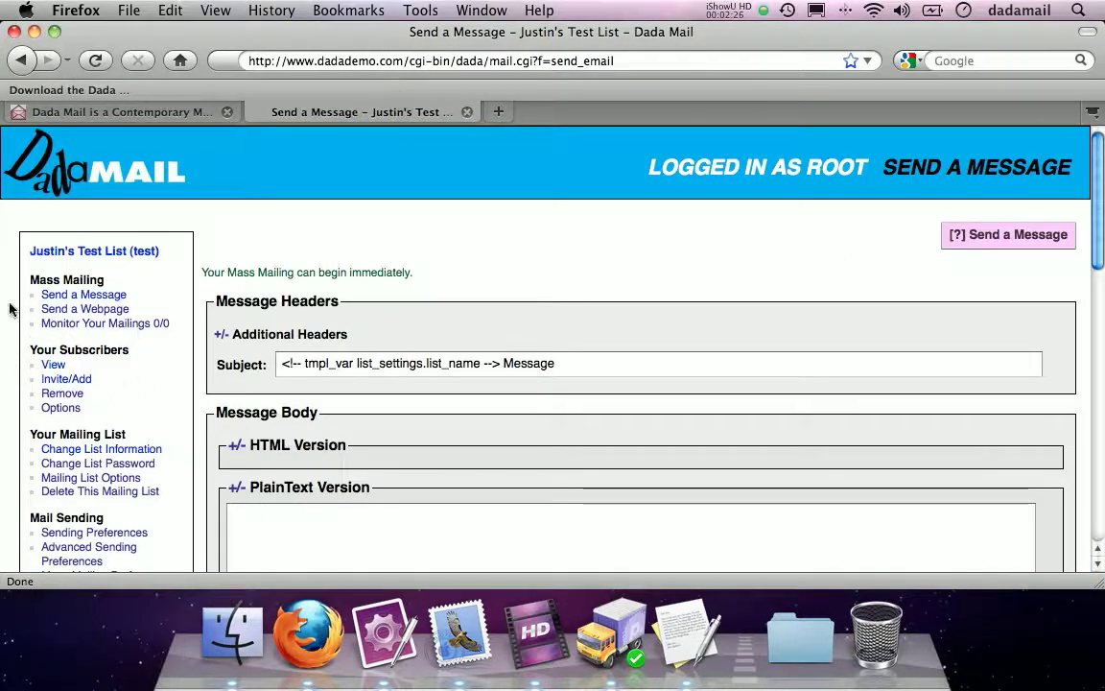
click(96, 61)
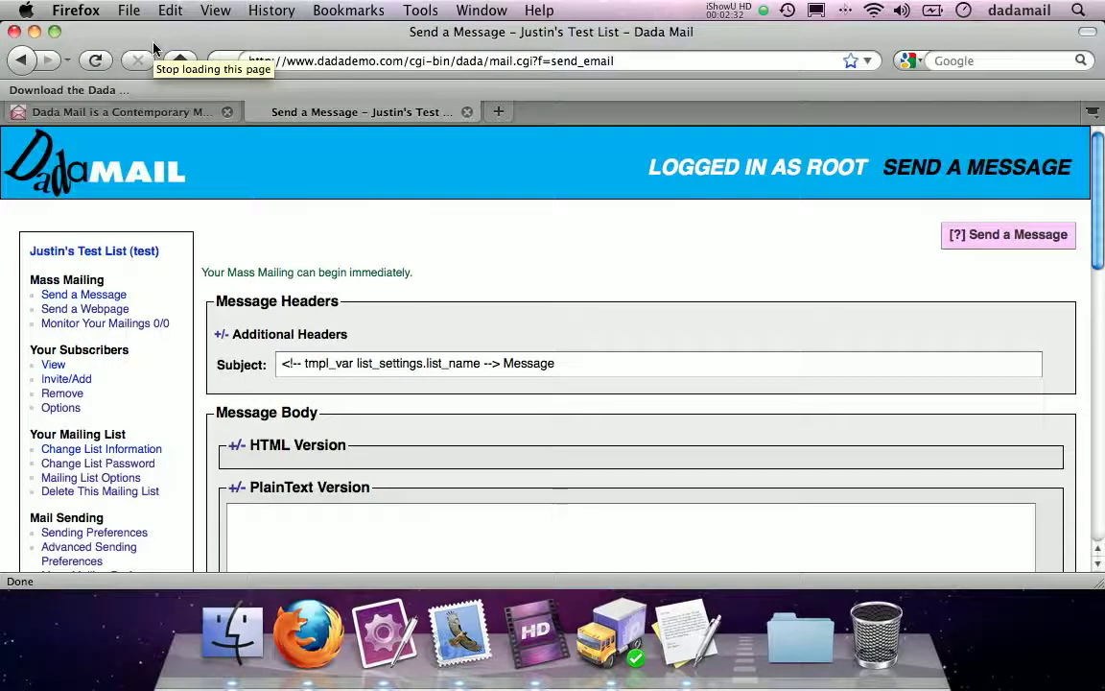
scroll(1, 276, down, 5)
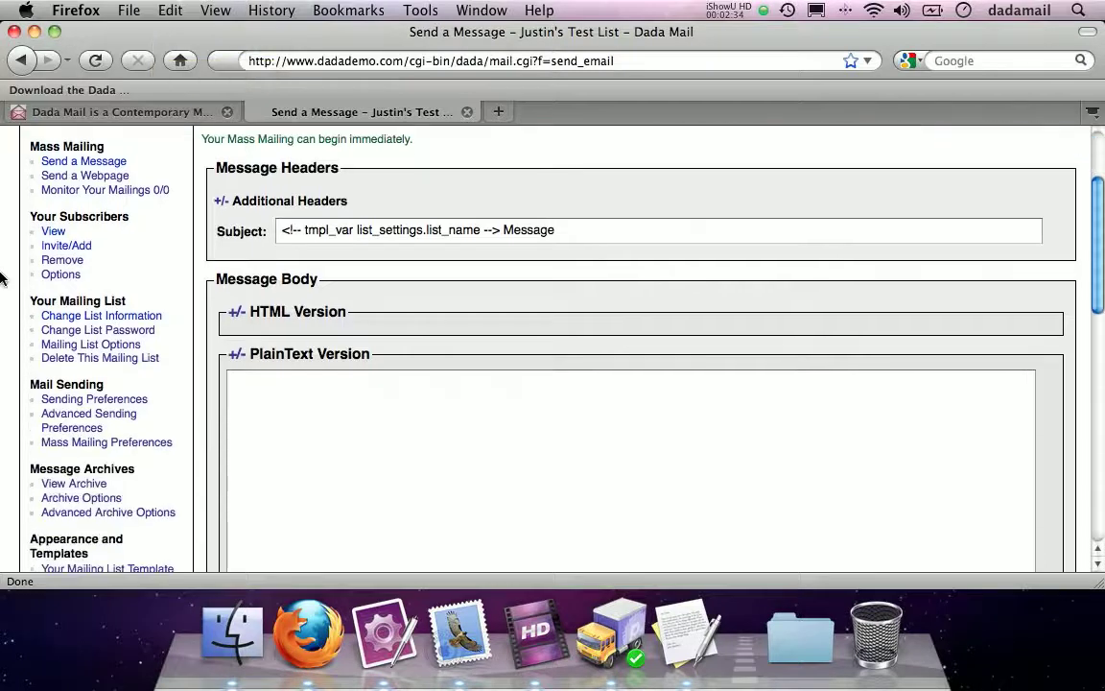
scroll(2, 276, down, 4)
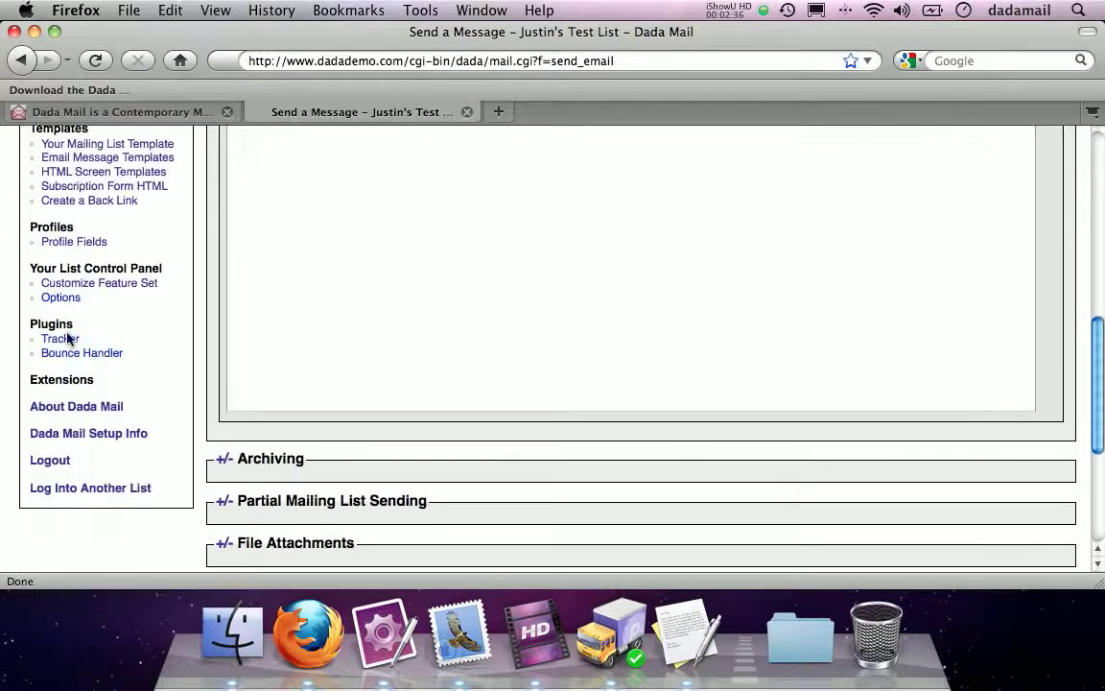
drag(148, 350, 1, 360)
click(141, 334)
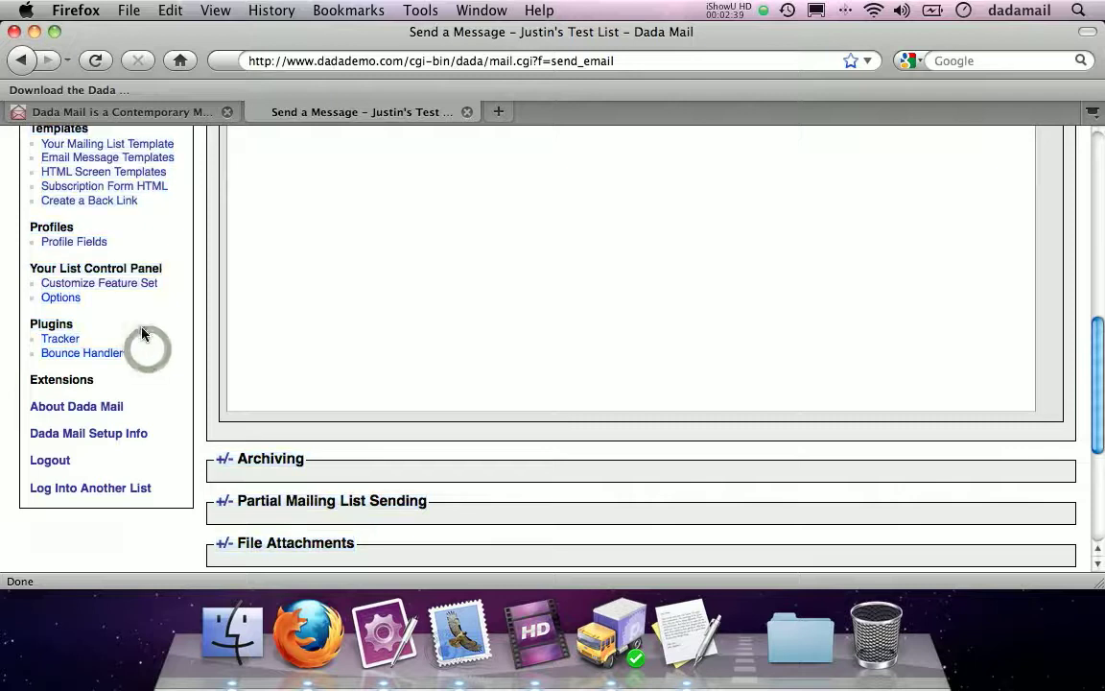
click(59, 339)
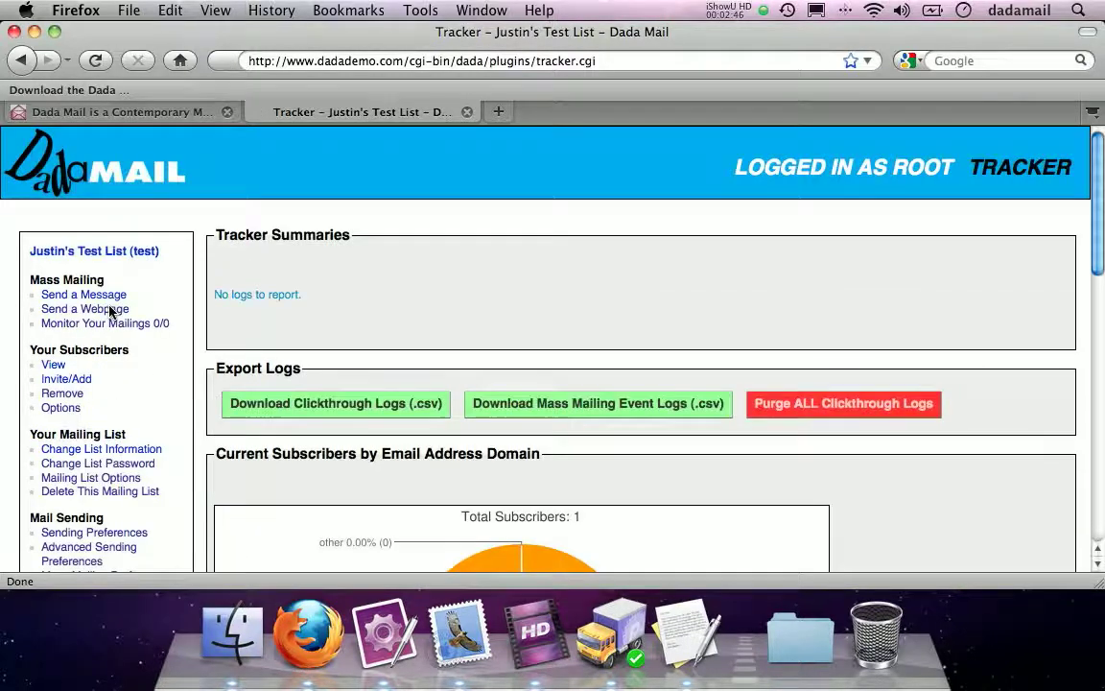
click(342, 284)
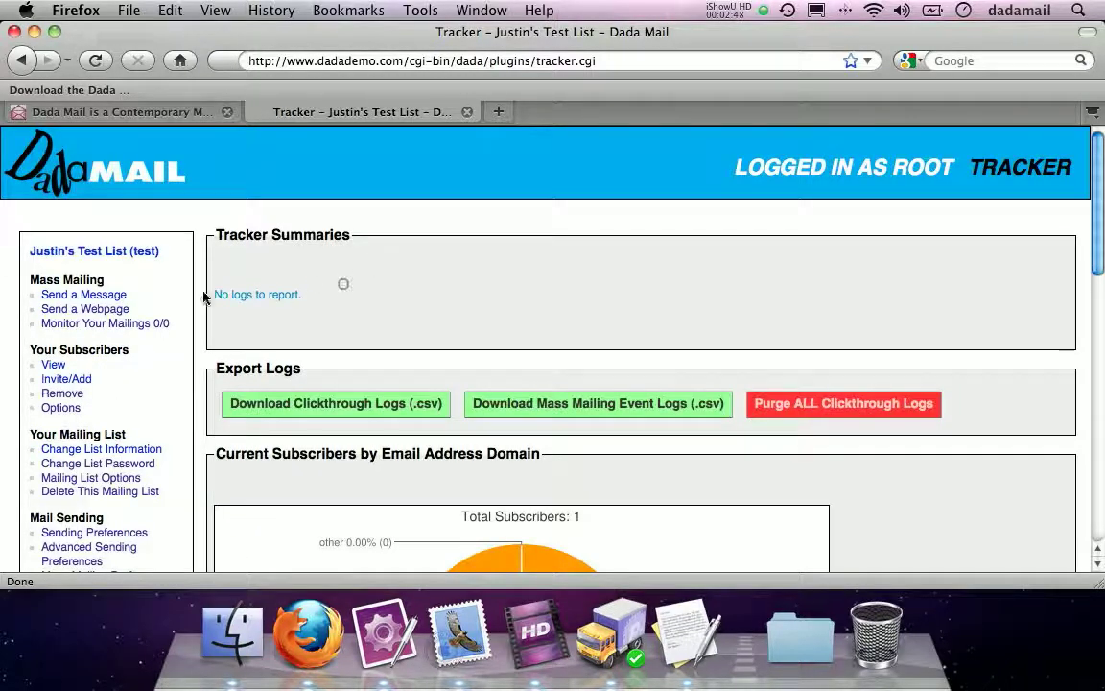
click(106, 294)
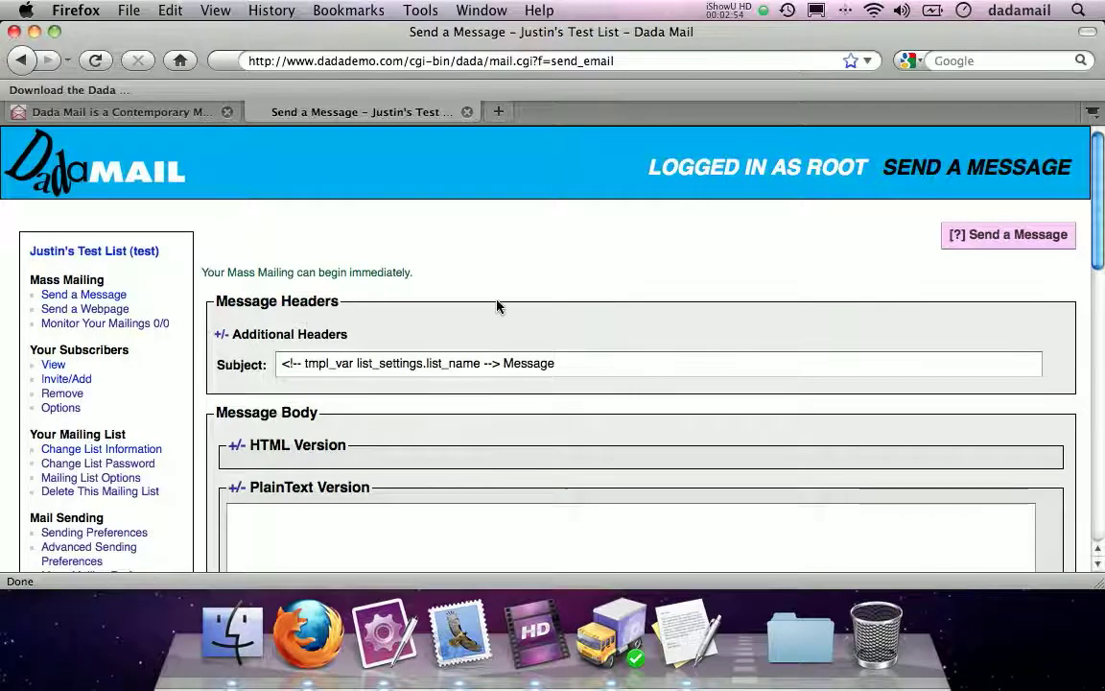
scroll(497, 305, down, 3)
scroll(497, 305, down, 5)
click(462, 308)
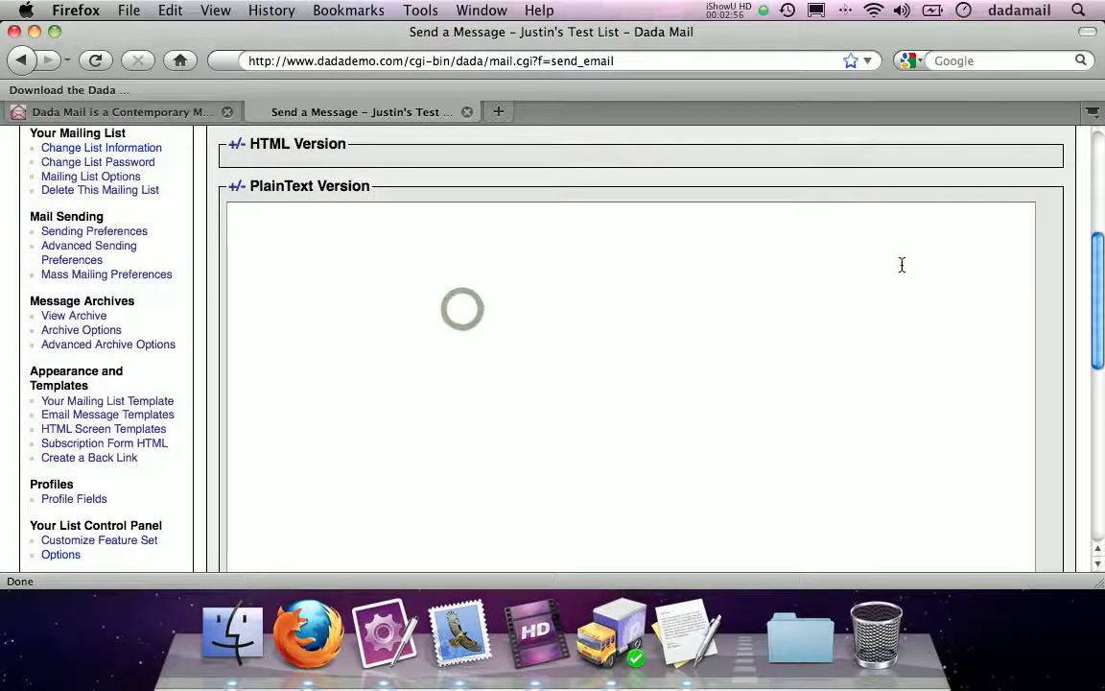
text(Hey! Check out this fancy new site!)
key(Return)
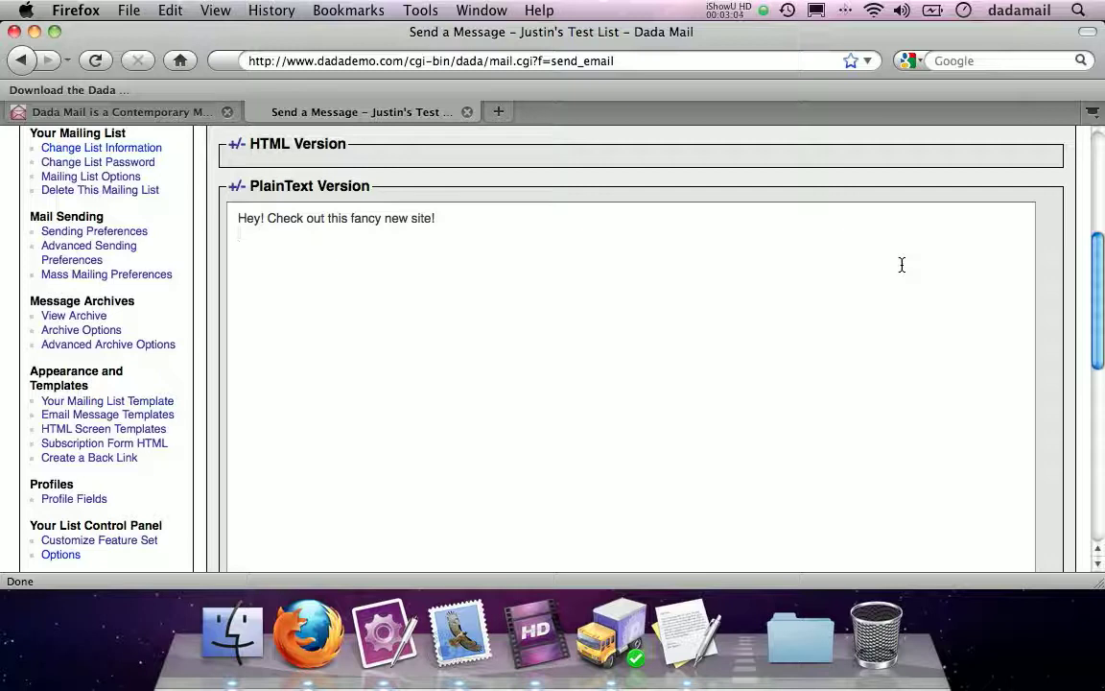
text(http)
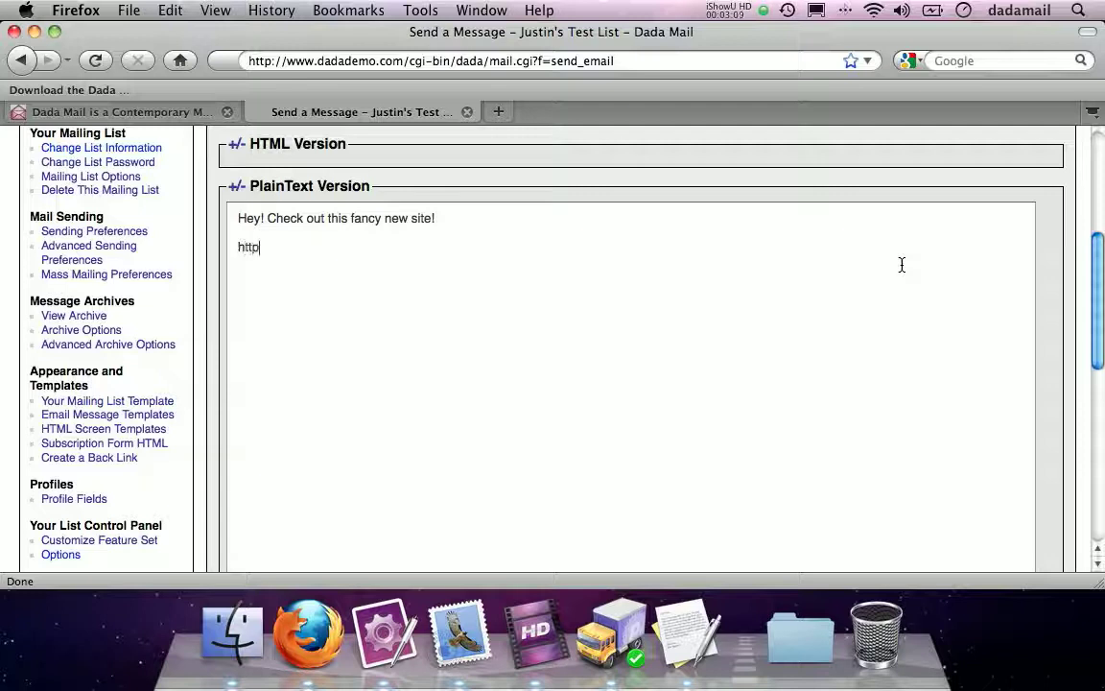
text(://goog)
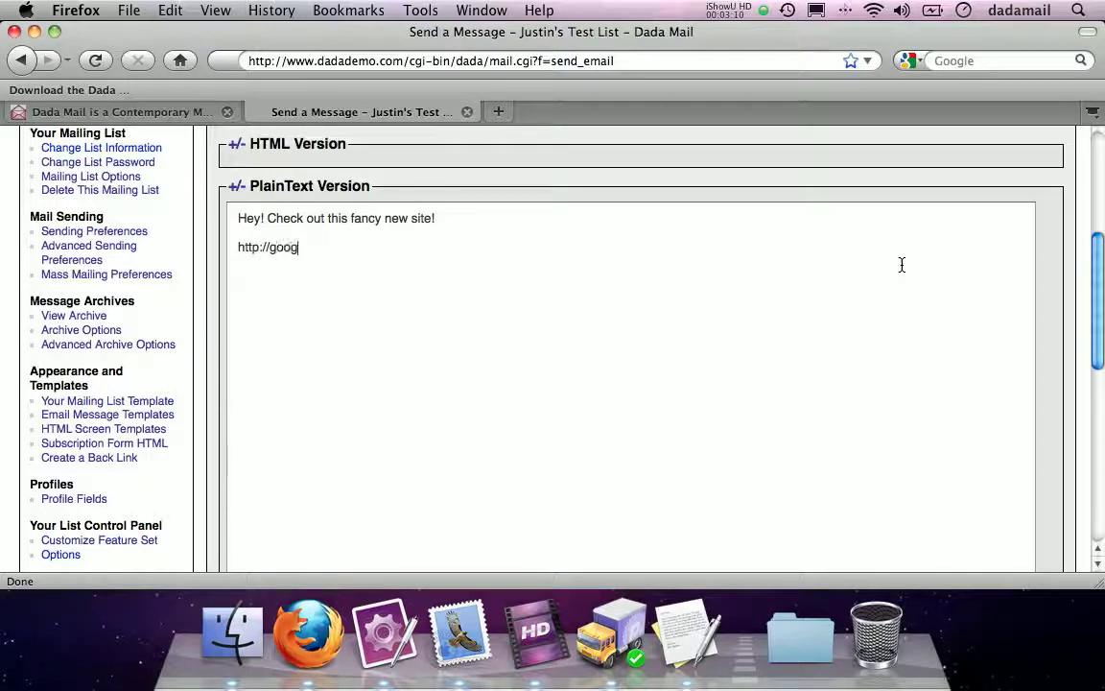
text(le.com  Have you ever heard of it?!)
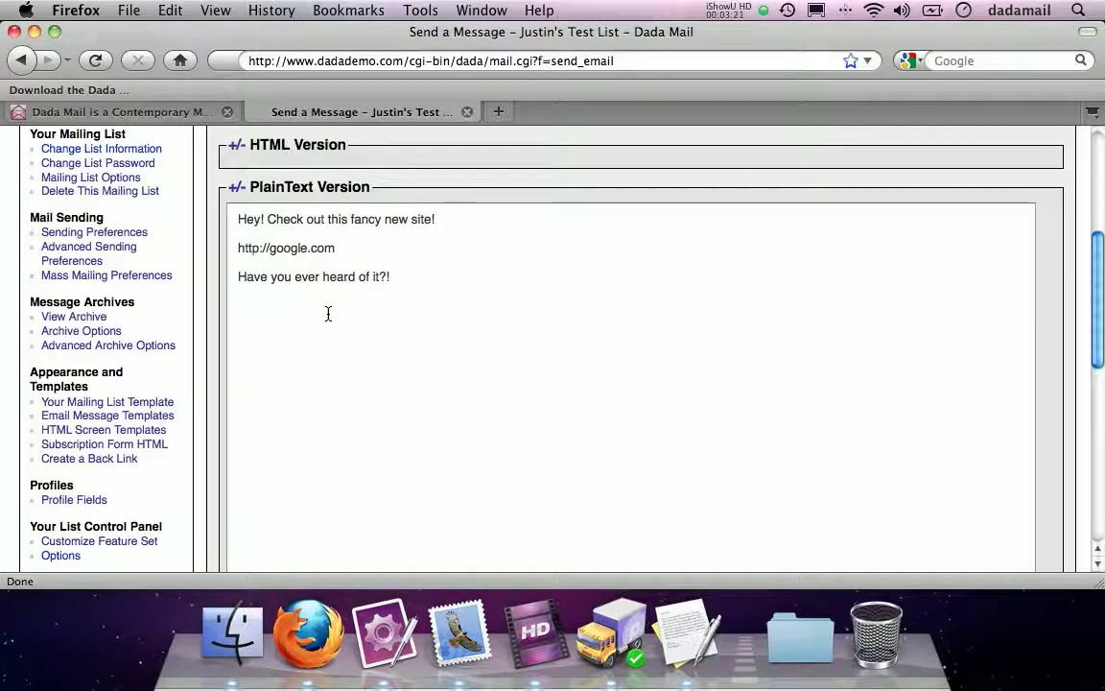
key(Return)
key(Return)
key(Return)
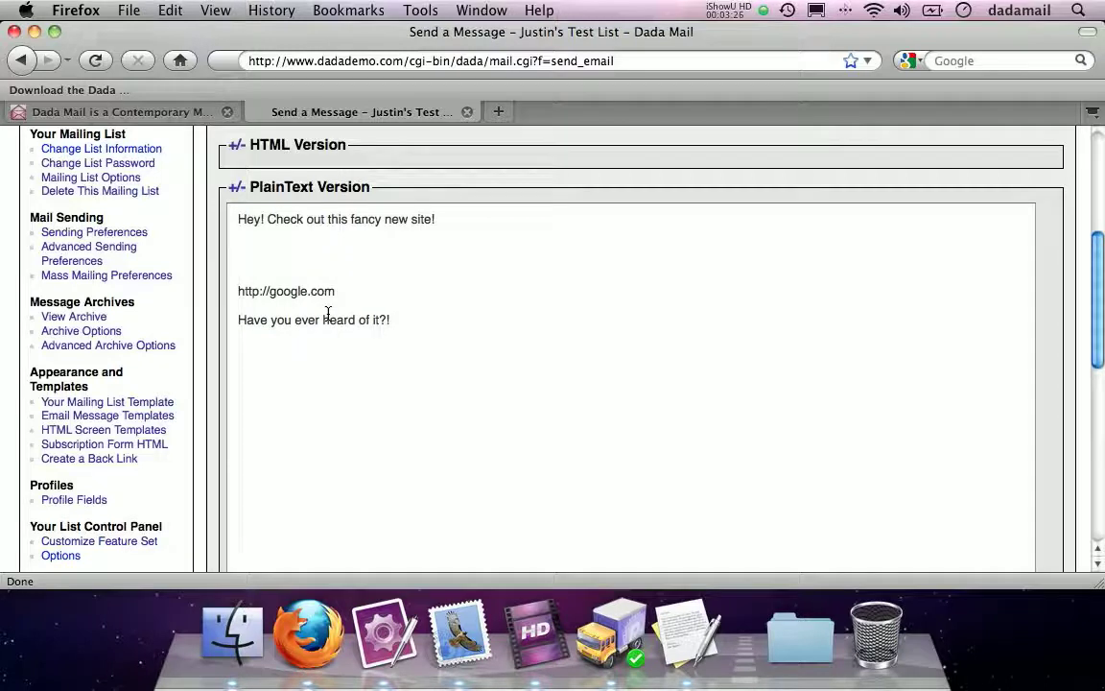
text(<?dada r)
text(edirect url=")
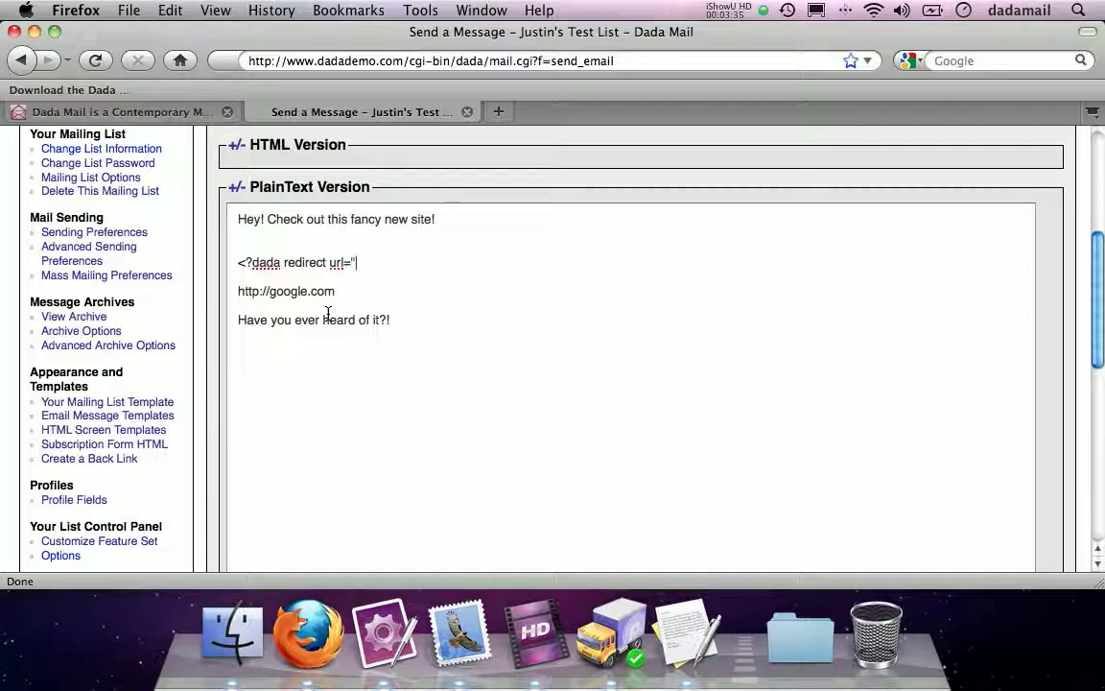
drag(337, 291, 230, 298)
key(super+x)
key(BackSpace)
key(super+v)
key(BackSpace)
key(BackSpace)
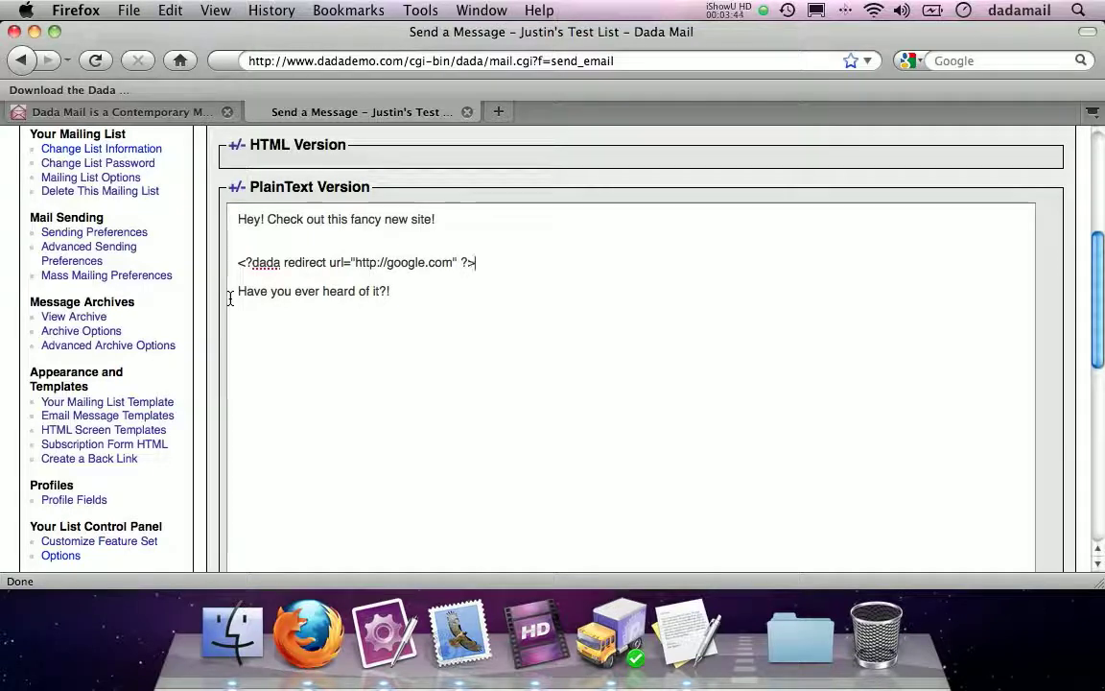
Step: Remove the extra blank line above the redirect tag, keeping one blank line between the paragraphs of the message
key(Return)
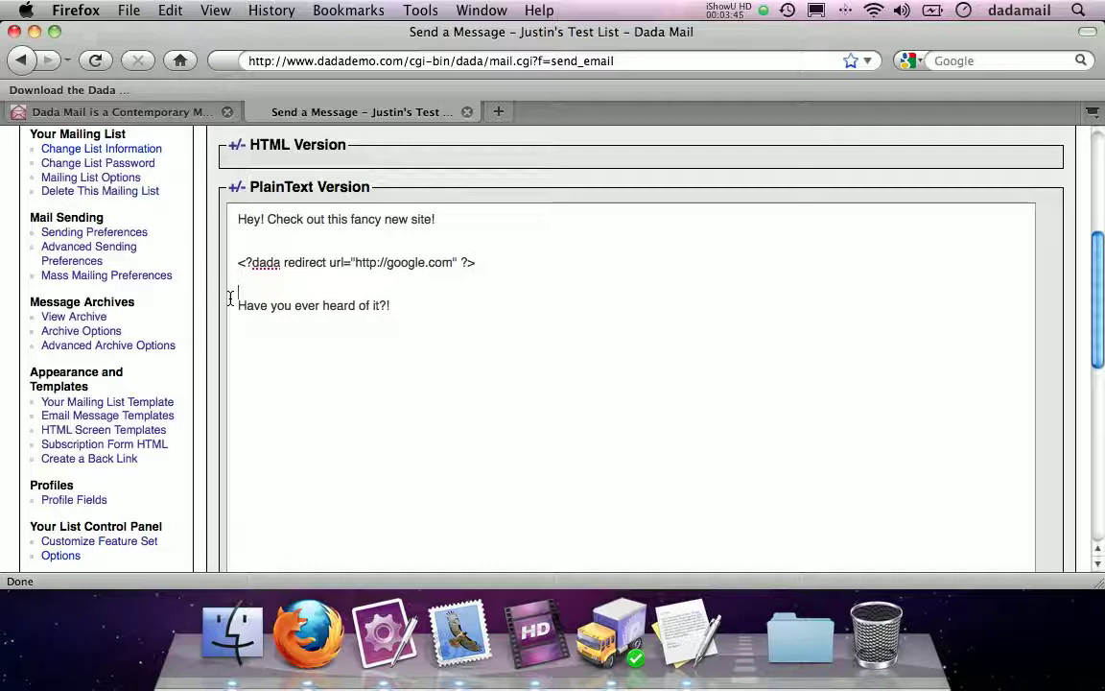
key(BackSpace)
key(Up)
key(BackSpace)
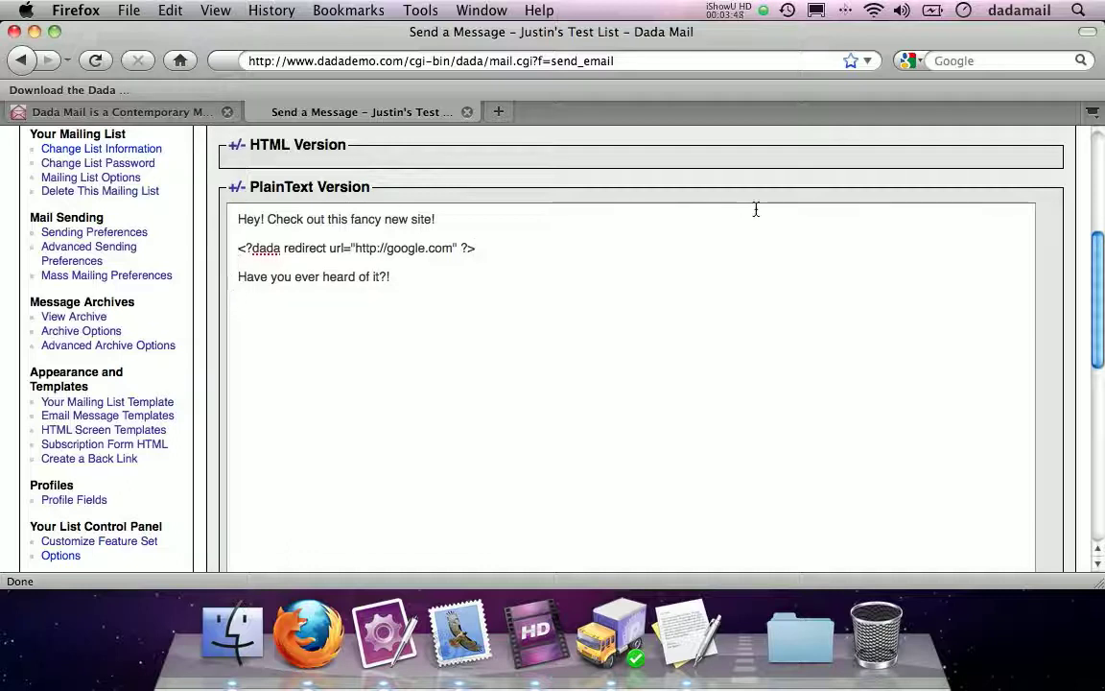
Step: Turn off opening in a new window, confirm "I'm sure.", and submit the message to the mailing list
scroll(747, 207, up, 10)
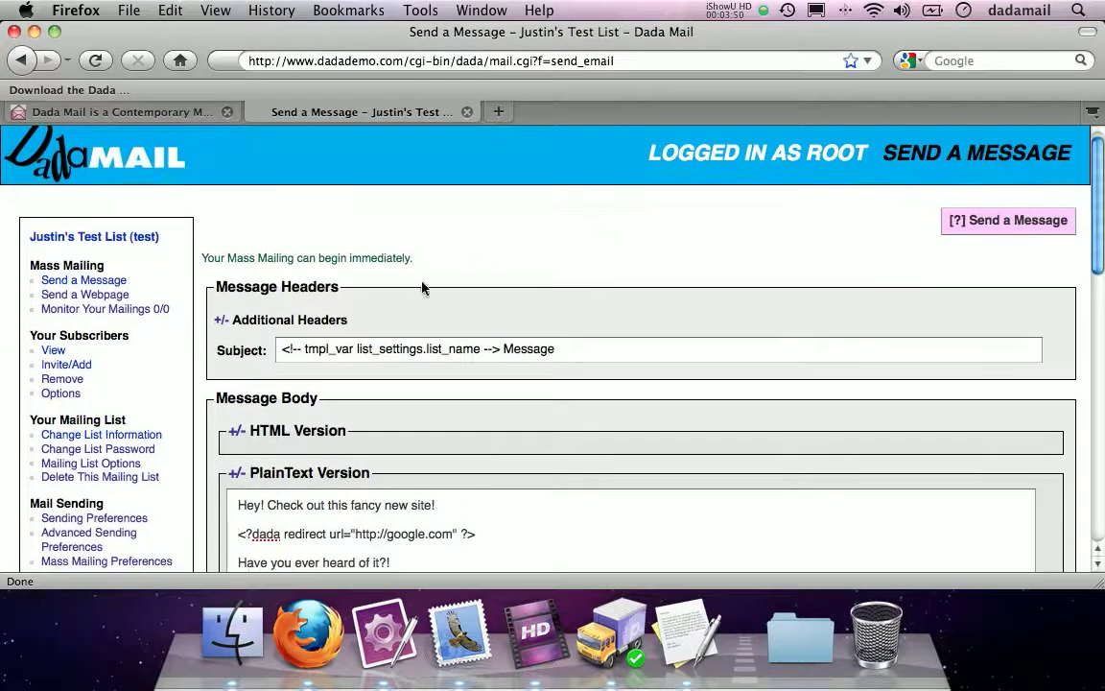
scroll(683, 281, down, 15)
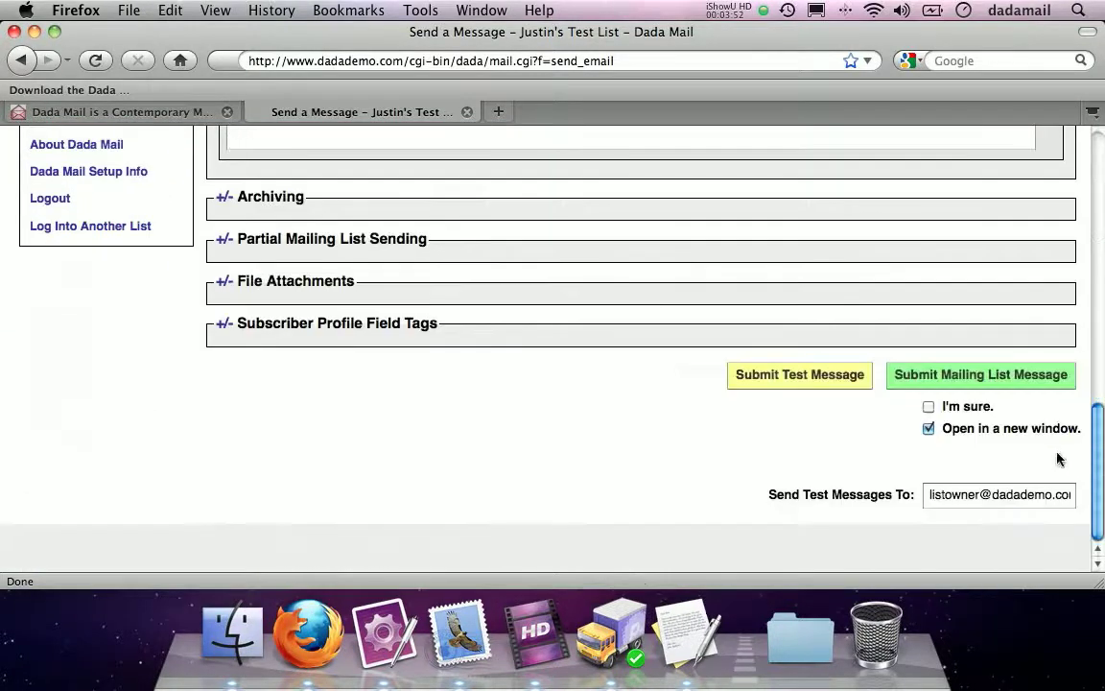
click(948, 429)
click(989, 376)
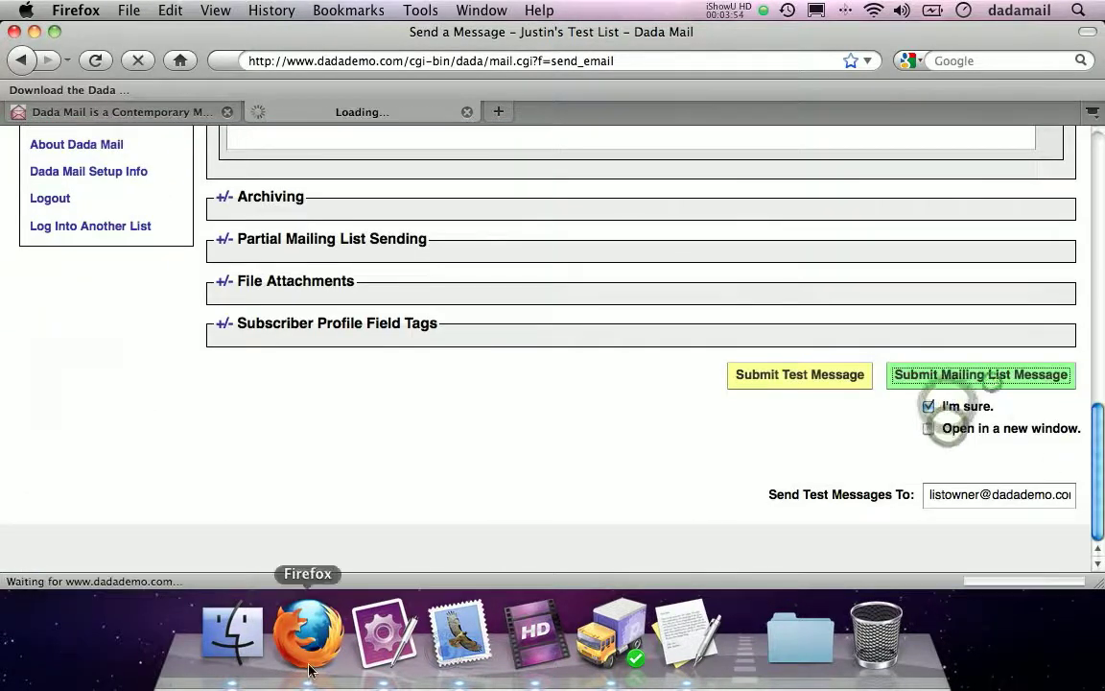
Step: Switch to Mail, fetch the new list message, open it, and follow its tracked redirect link
click(454, 645)
click(96, 60)
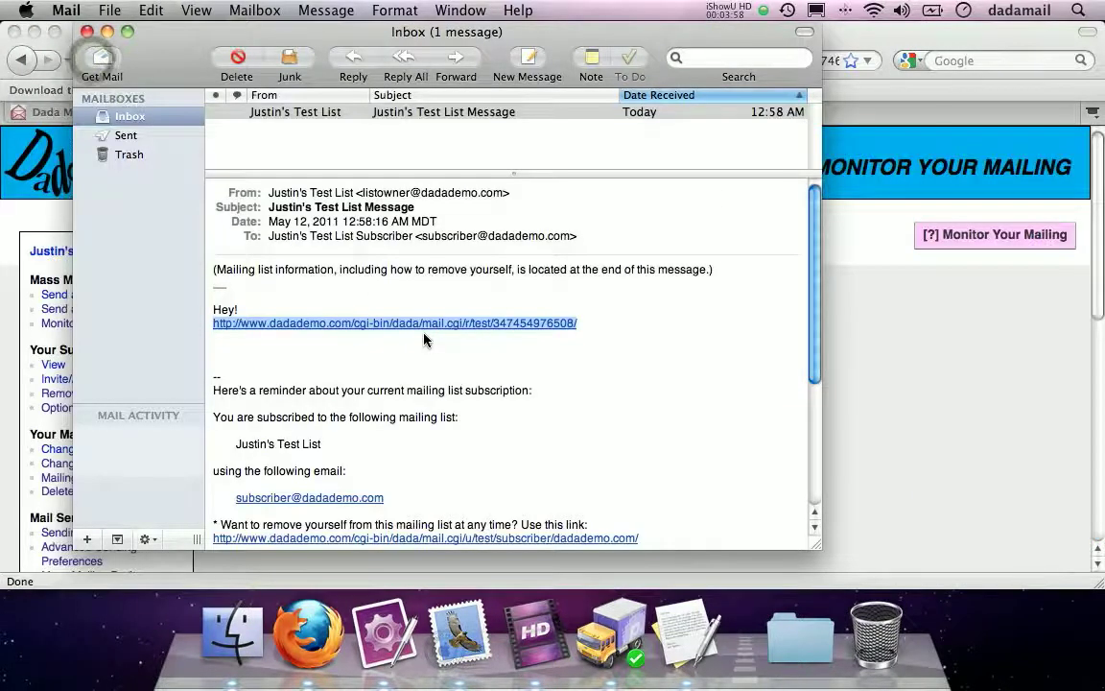
click(512, 136)
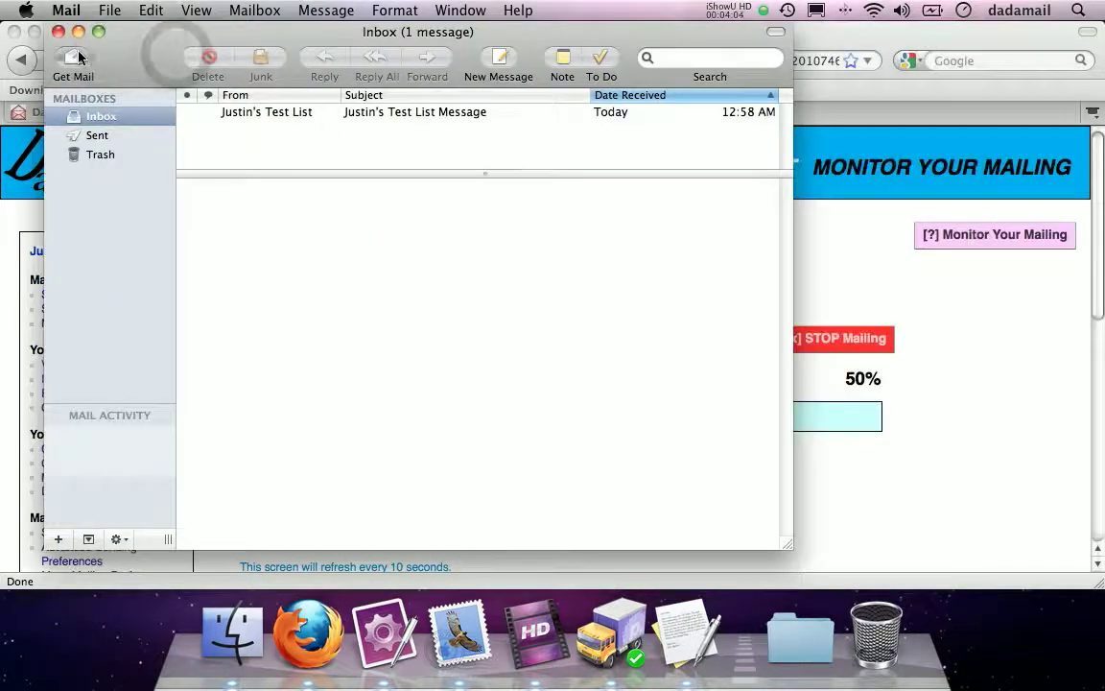
click(79, 58)
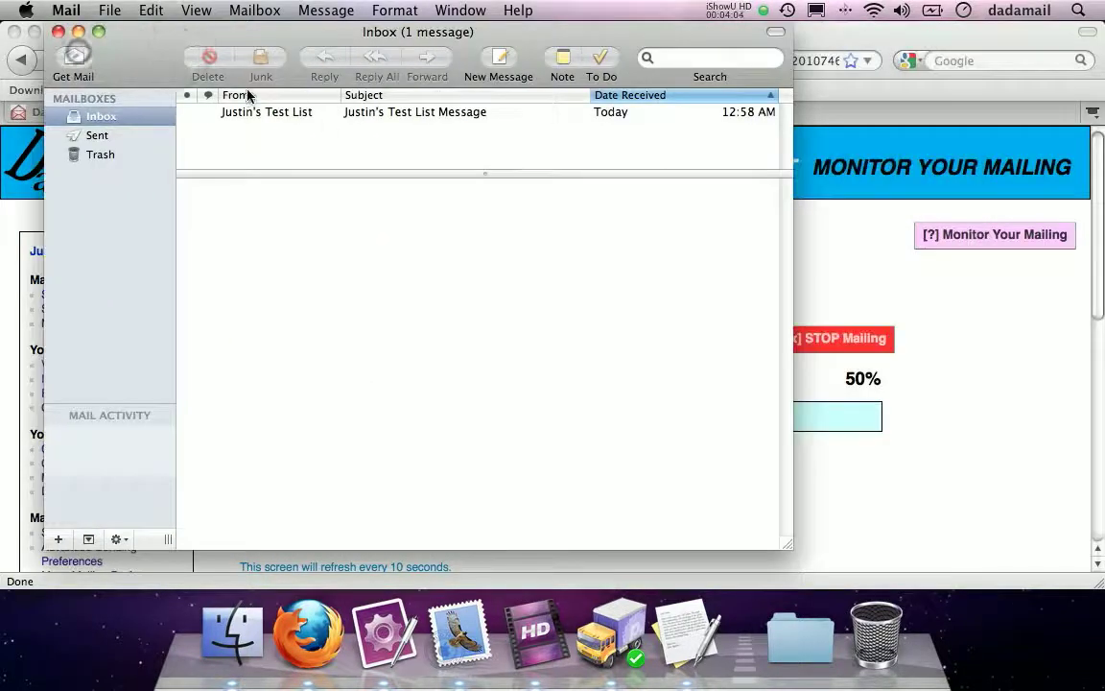
click(135, 59)
click(456, 128)
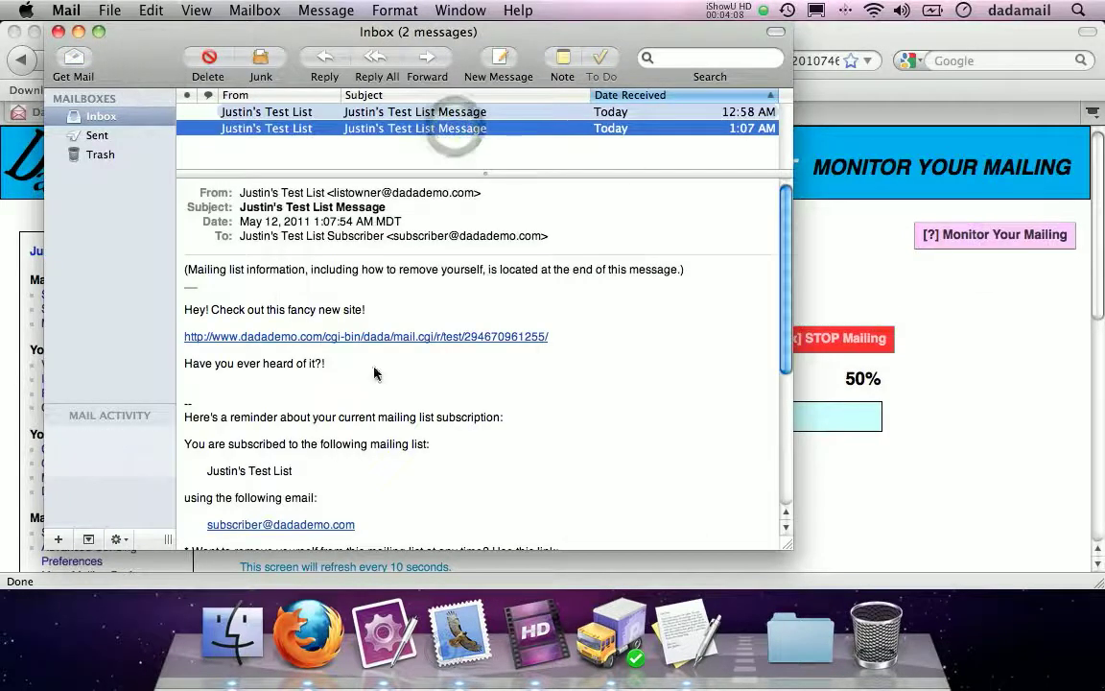
drag(211, 309, 365, 309)
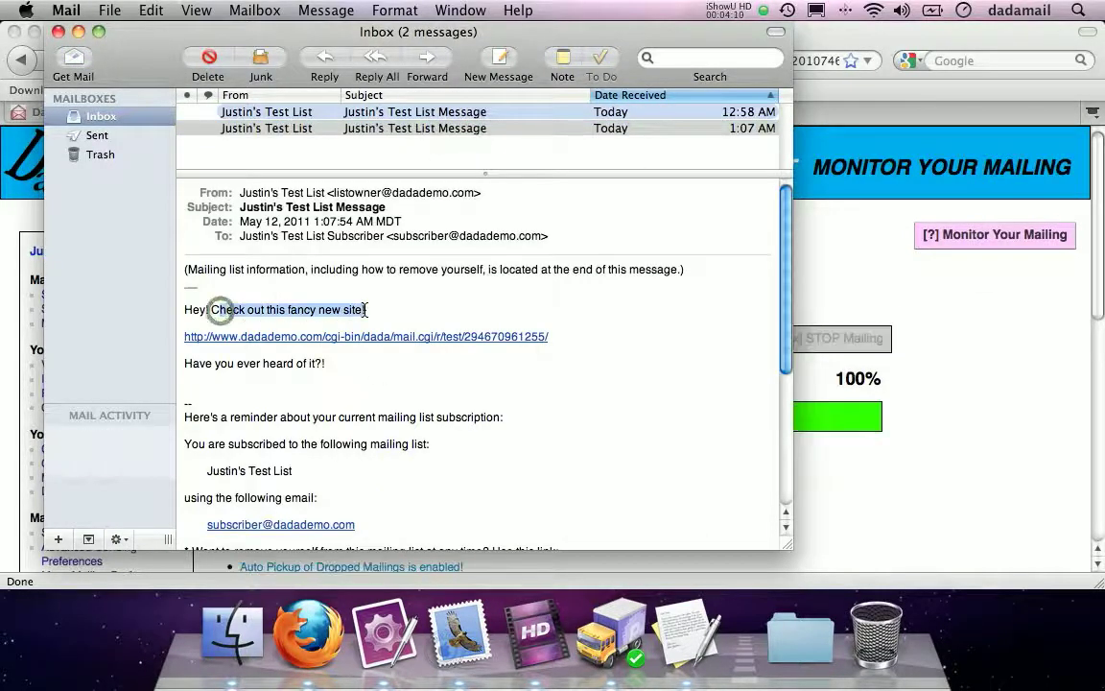
click(324, 337)
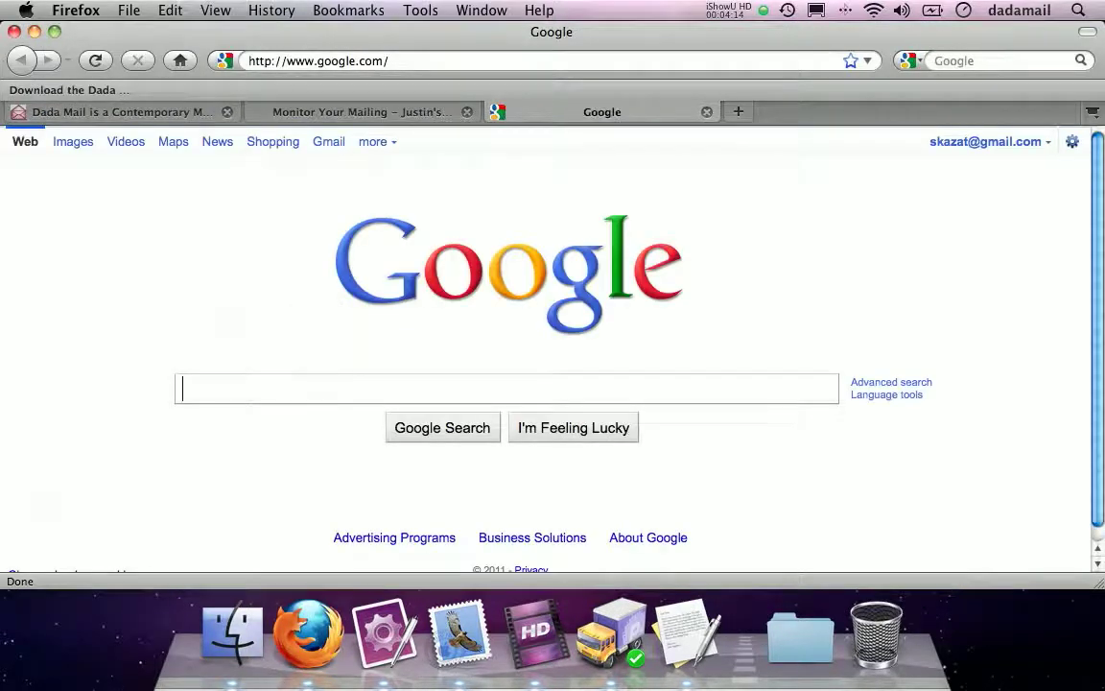
Step: Search Google for "Dada Mail" and open the result for the project's home page
text(Dada Mail)
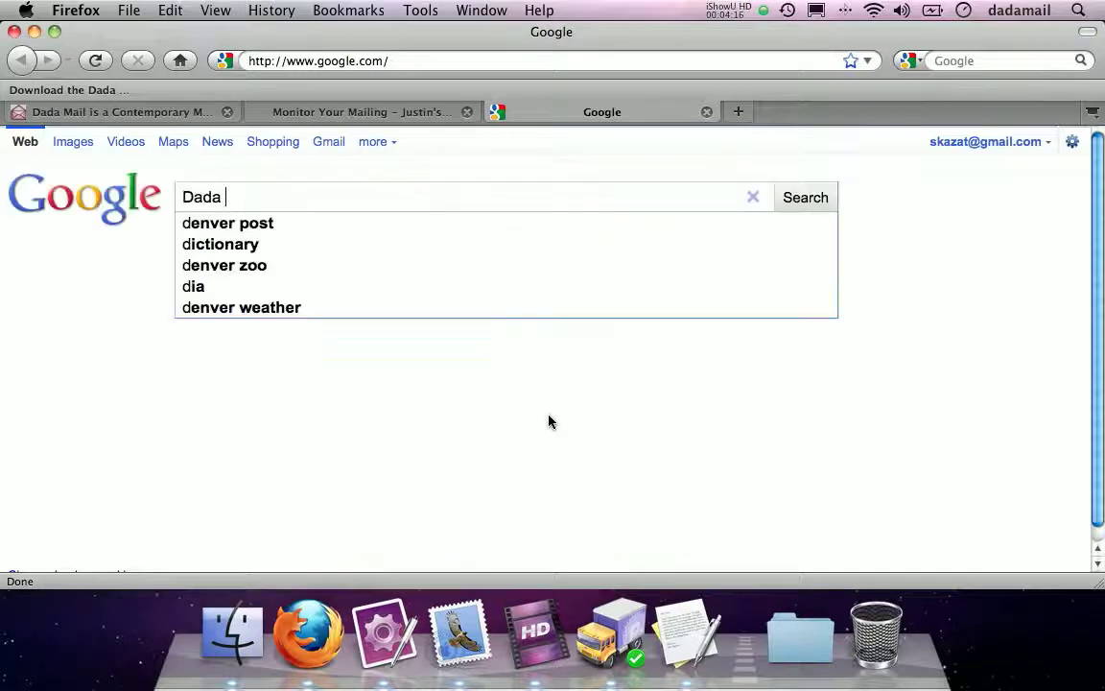
key(Return)
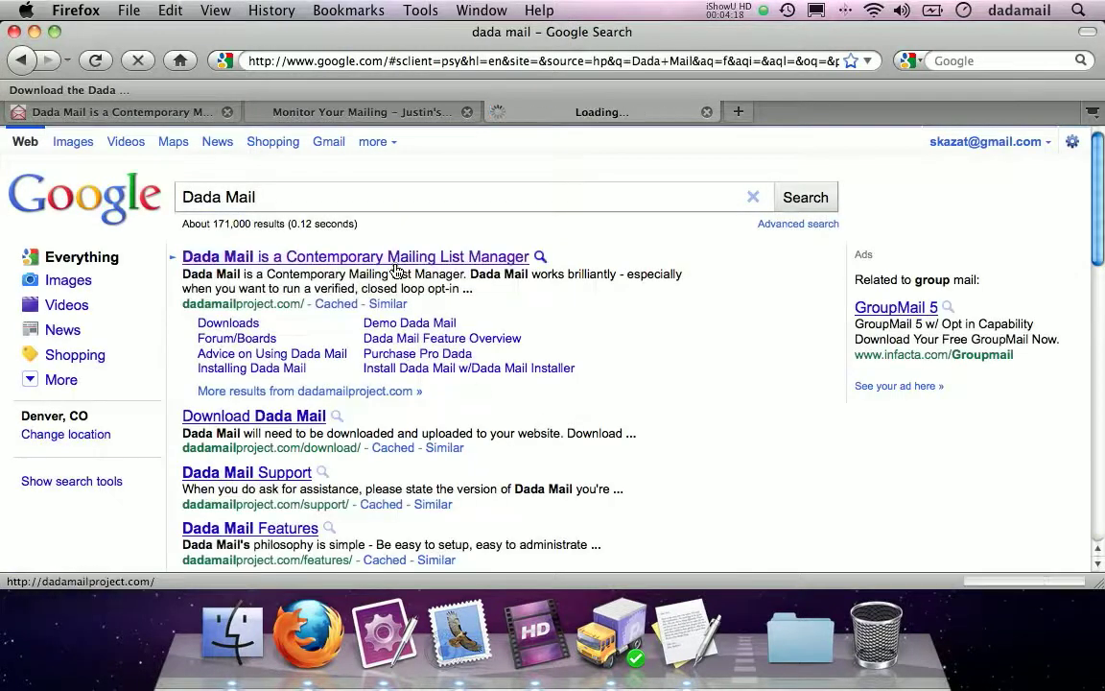
click(394, 256)
Step: Close the search tab and open the Tracker plugin from the Dada Mail control panel to check the mailing's clickthroughs
key(super+w)
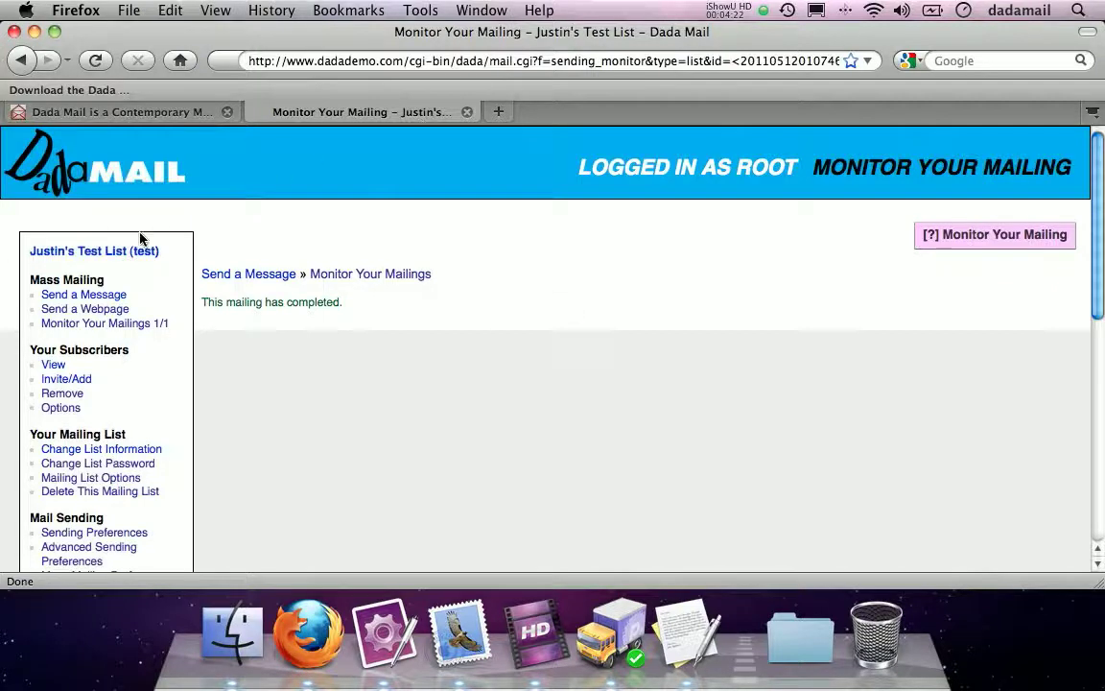
scroll(3, 259, down, 8)
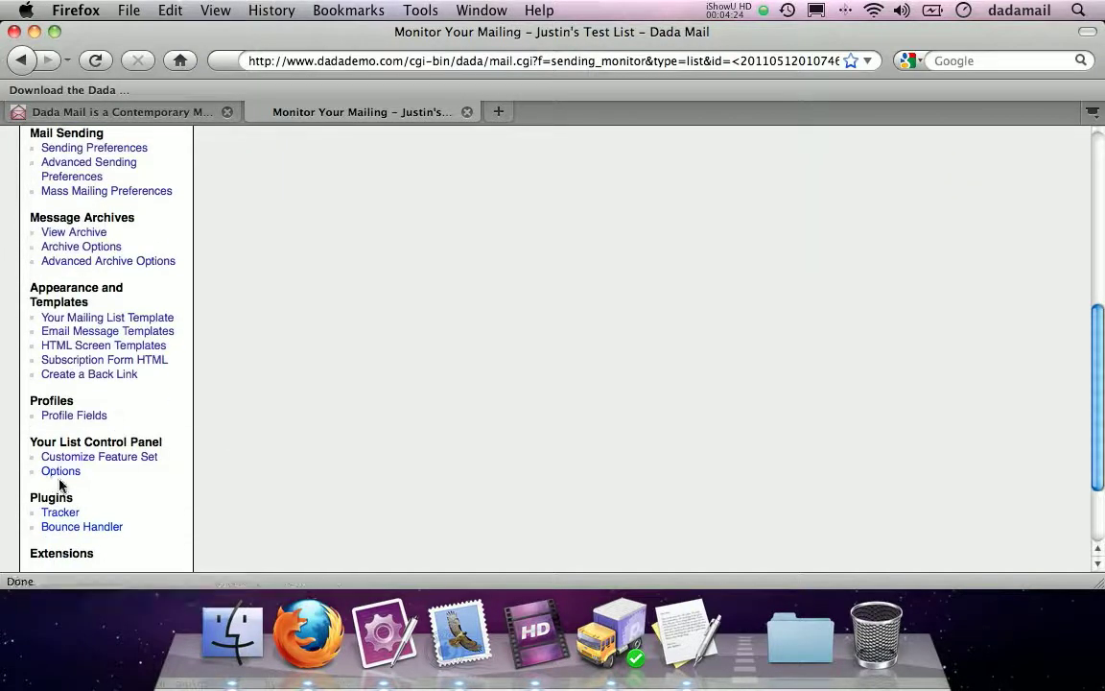
click(57, 512)
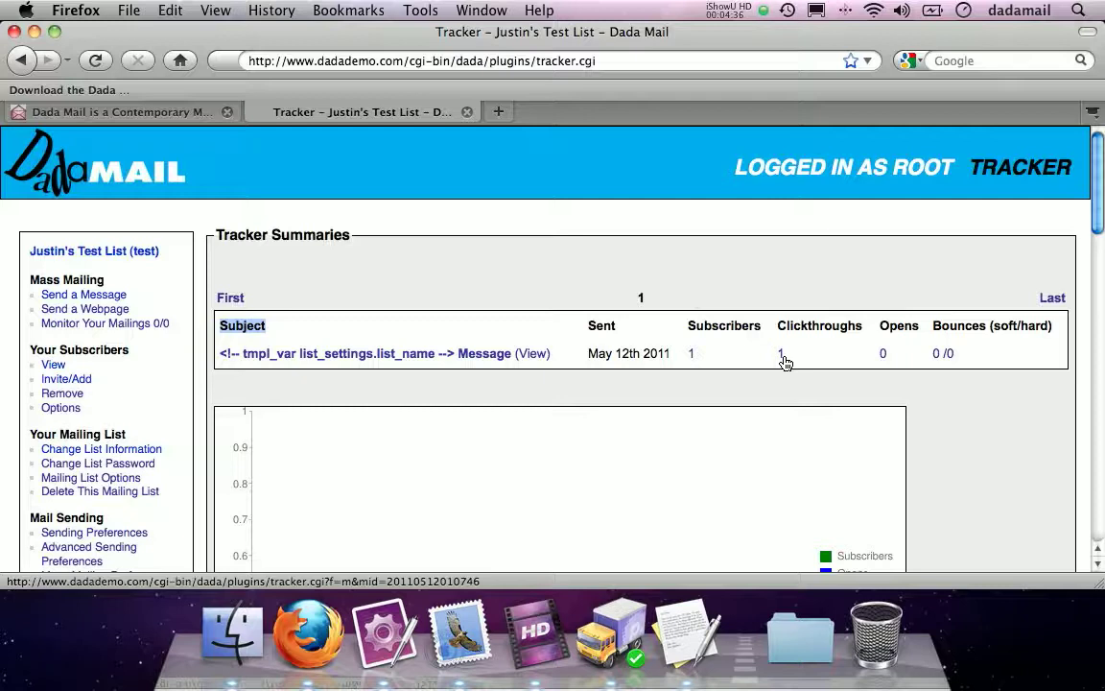
Step: Switch to Mail, follow the message's tracked link again, and reload the Tracker page in Firefox
click(459, 631)
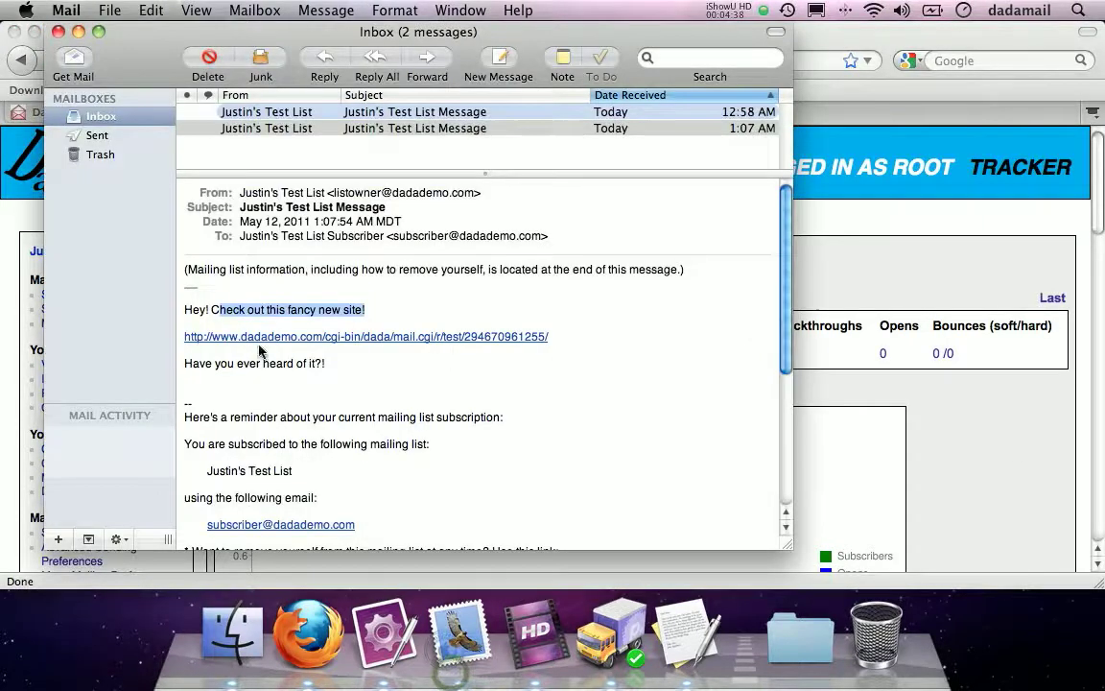
click(469, 337)
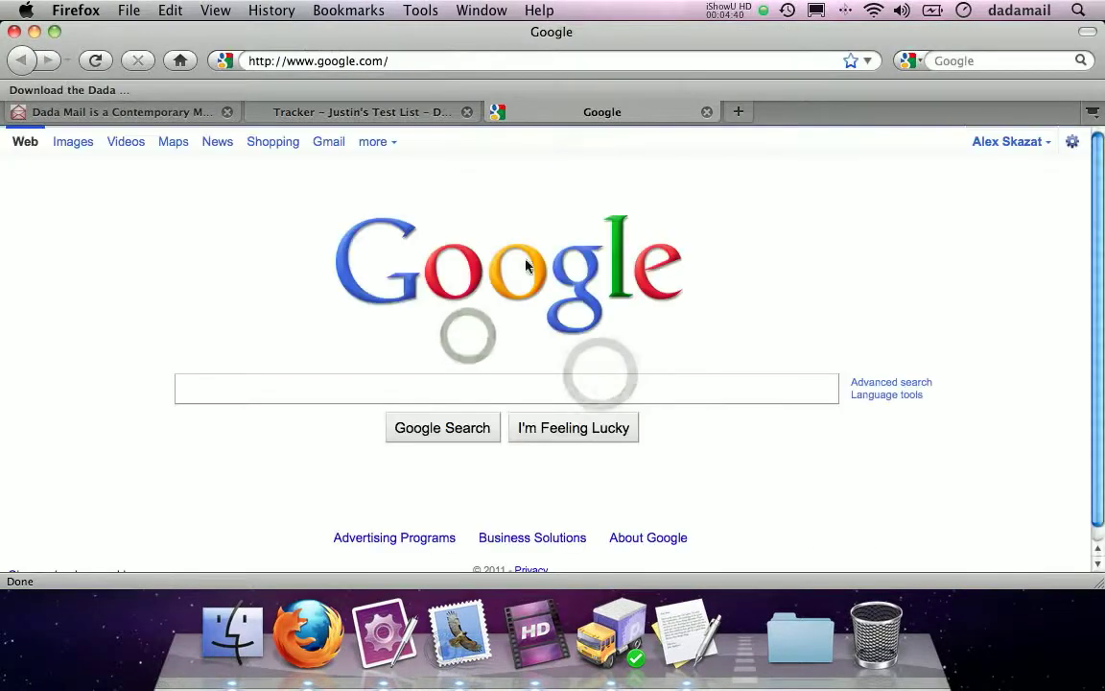
click(300, 113)
click(96, 61)
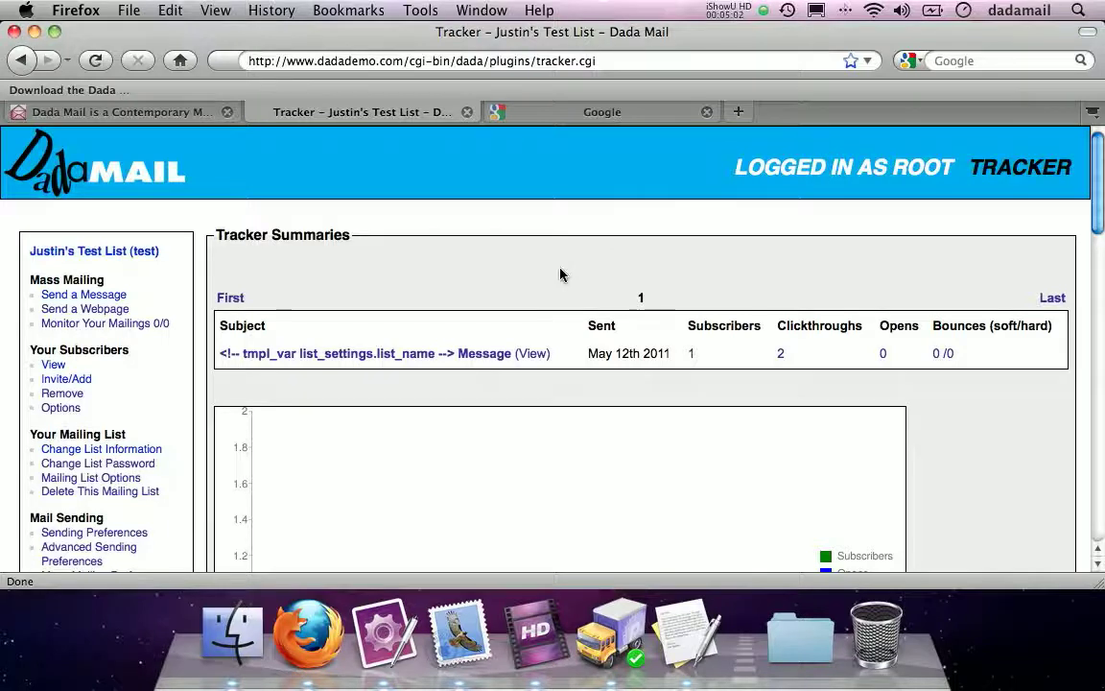
Step: Enable "Clickthrough Track All Message Links" and save the Tracker preferences
scroll(384, 243, down, 15)
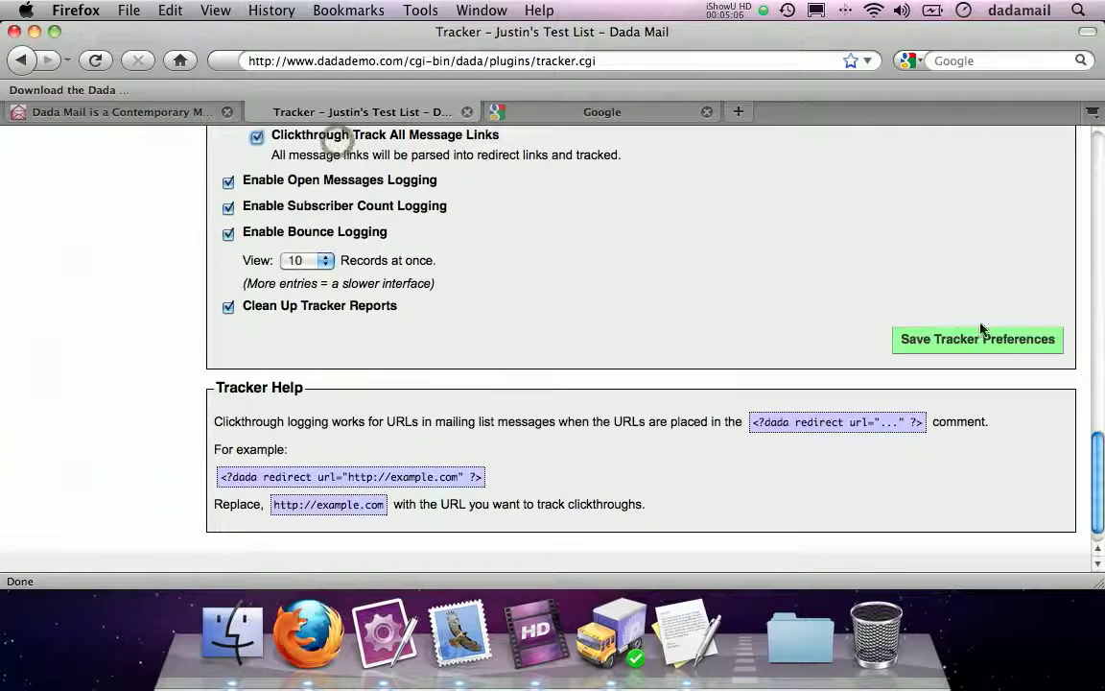
click(979, 339)
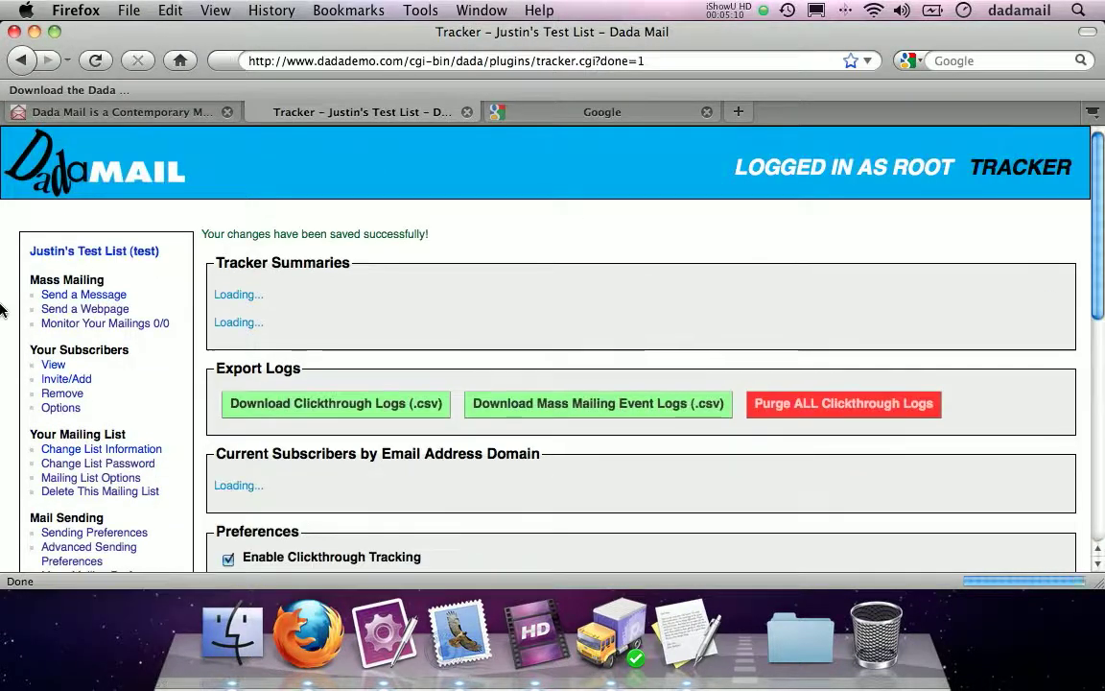
Step: Open the list control panel Options and examine the configuration status of FCKeditor and CKeditor
scroll(9, 317, down, 5)
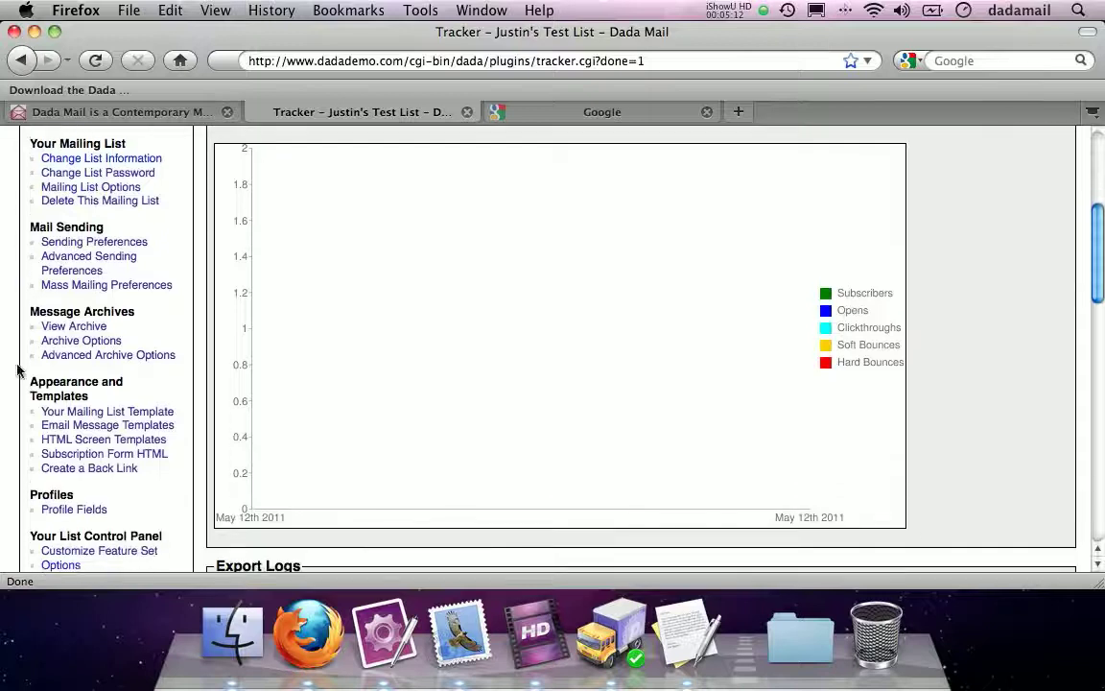
scroll(62, 510, down, 2)
click(62, 479)
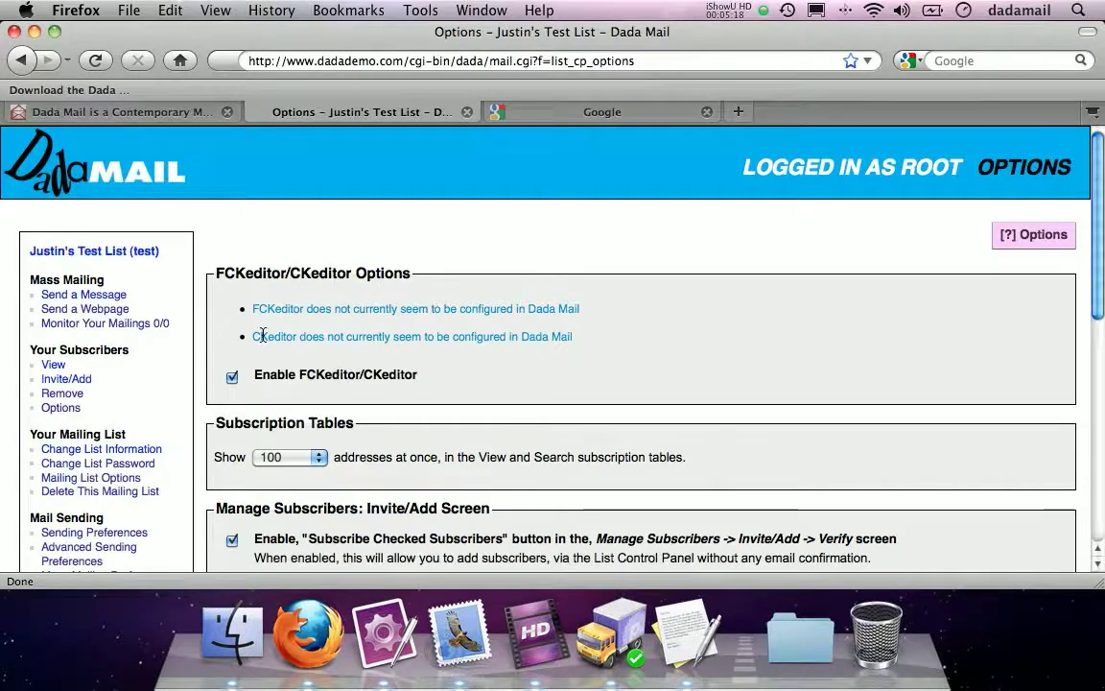
drag(248, 308, 284, 324)
click(284, 323)
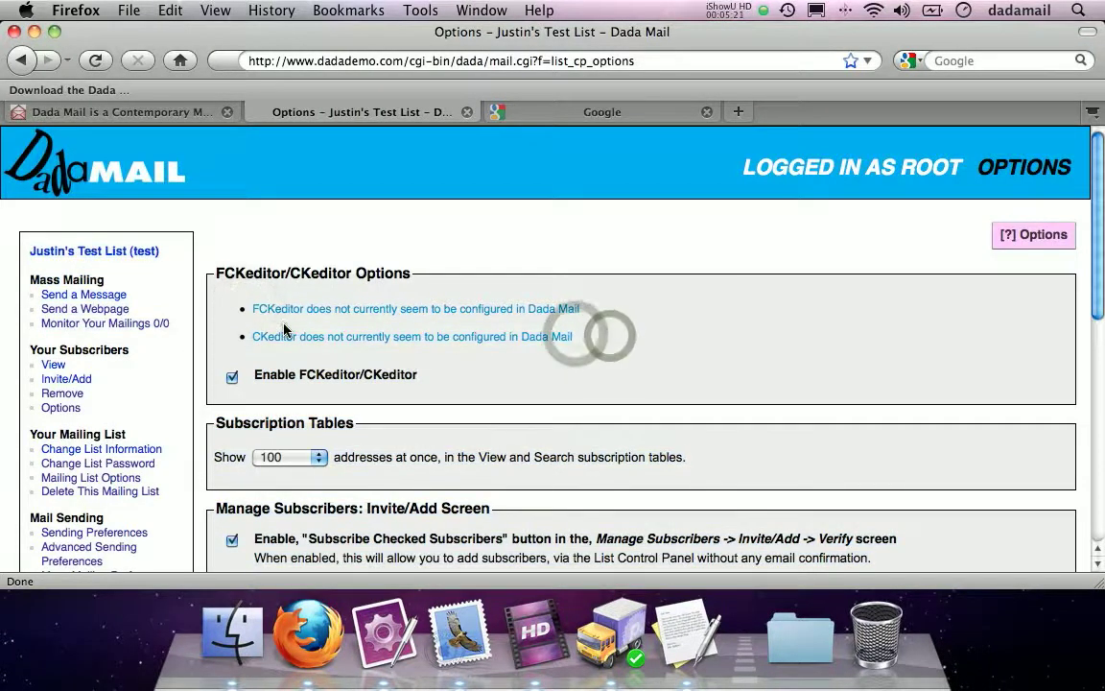
click(237, 302)
Step: Switch to Transmit, go up to the server's root directory, and open the public_html folder
click(612, 633)
double_click(293, 162)
click(640, 633)
click(281, 119)
click(265, 119)
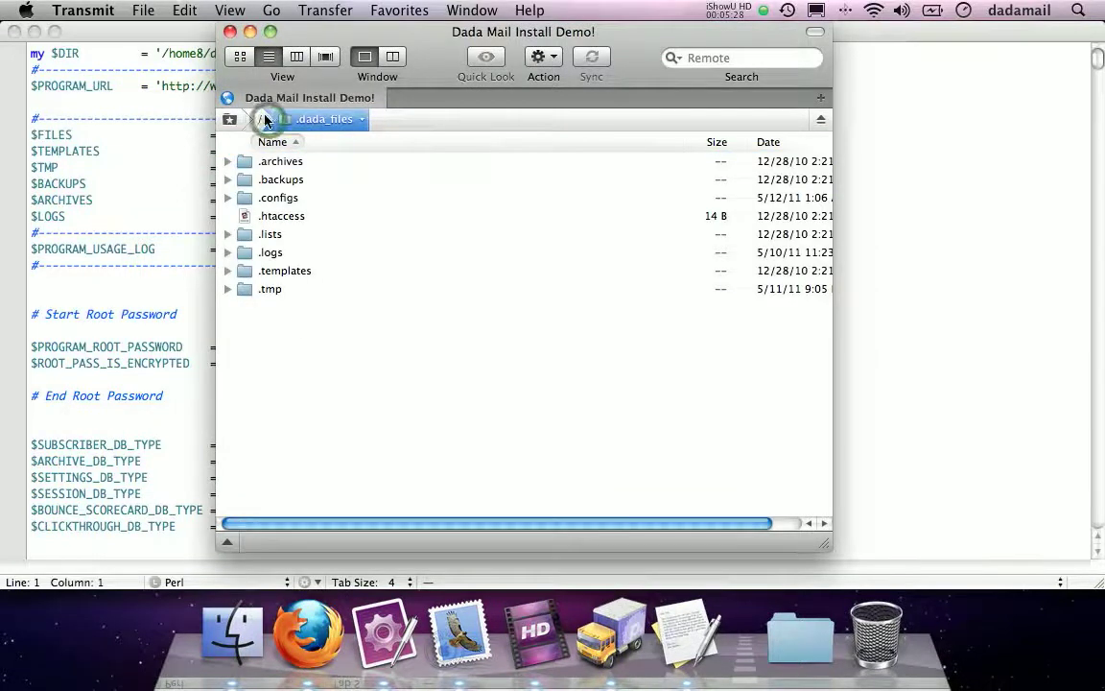
scroll(308, 432, down, 2)
double_click(303, 433)
click(283, 234)
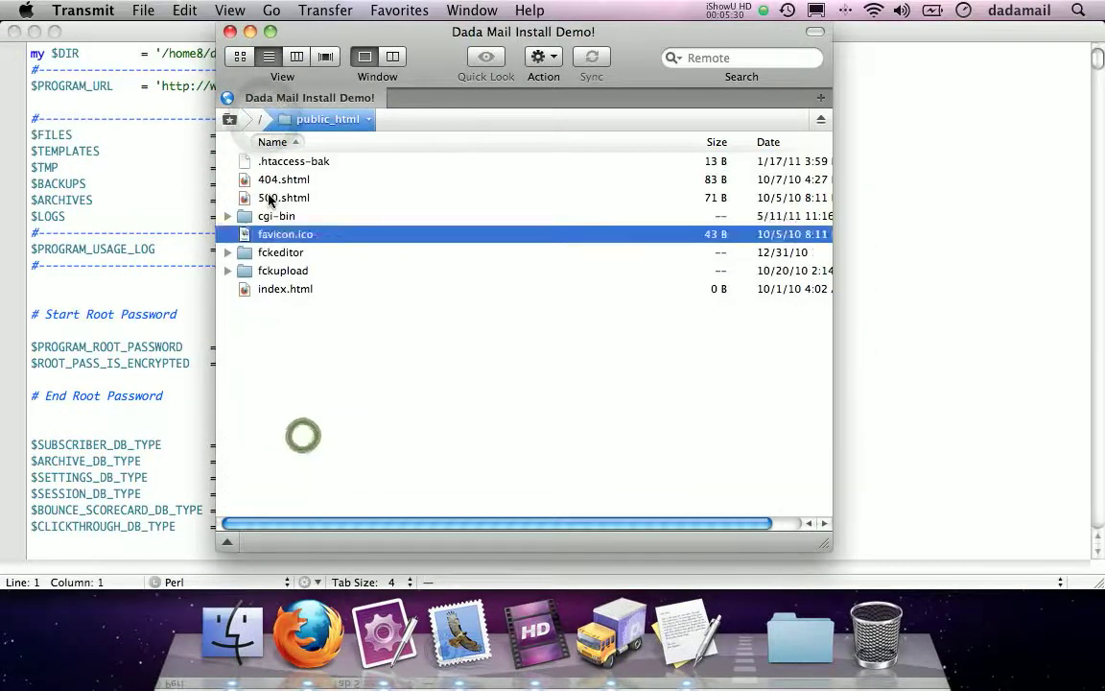
click(133, 348)
click(182, 308)
key(Up)
key(Return)
key(Return)
key(Up)
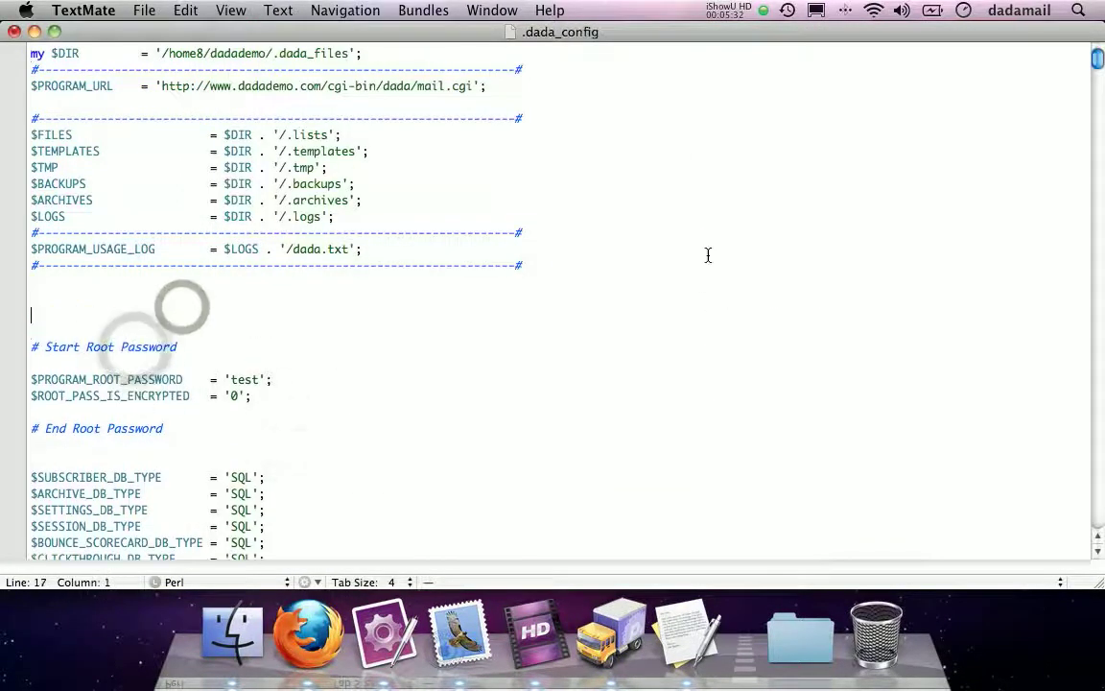
text($FCKED)
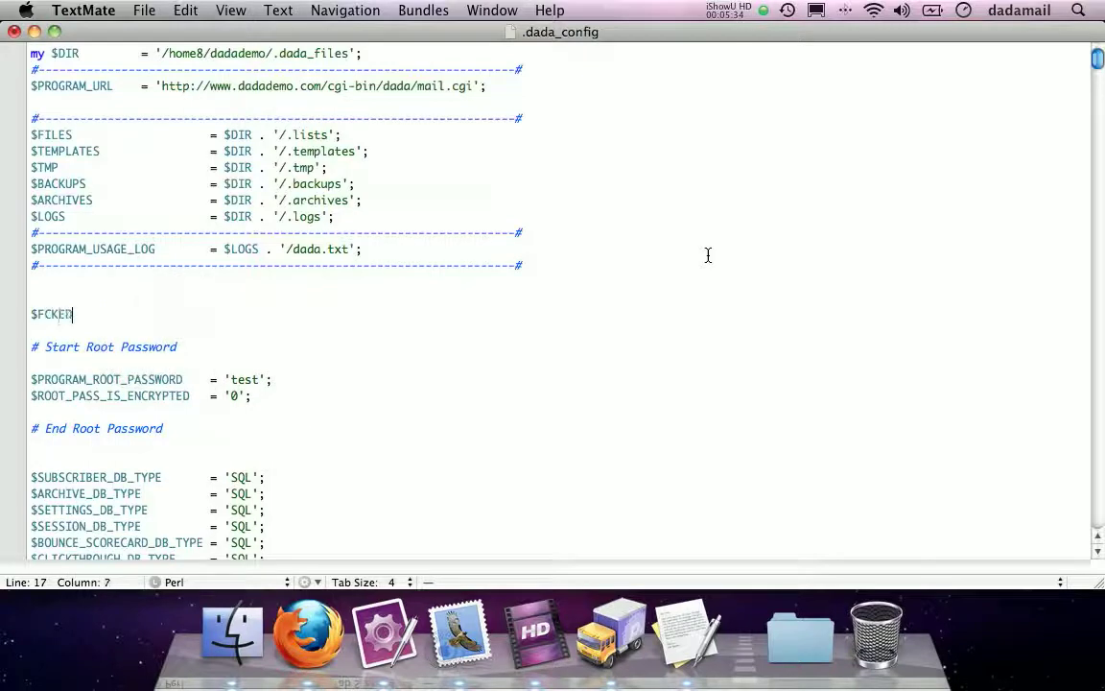
text(ITOR_URL = 'http://d)
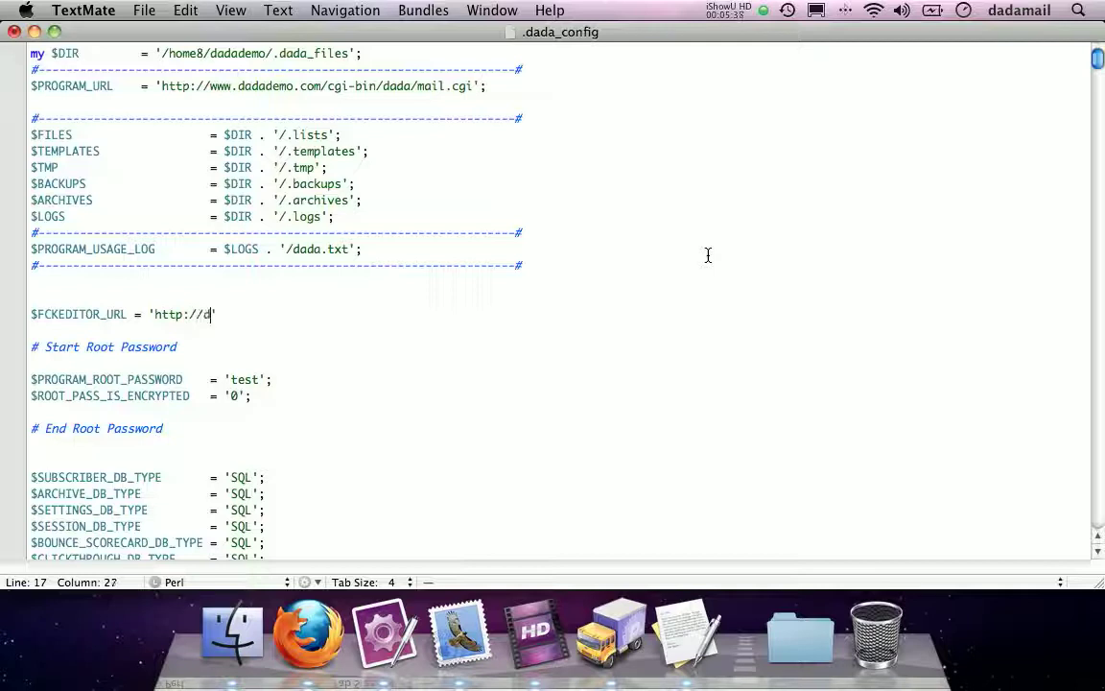
key(BackSpace)
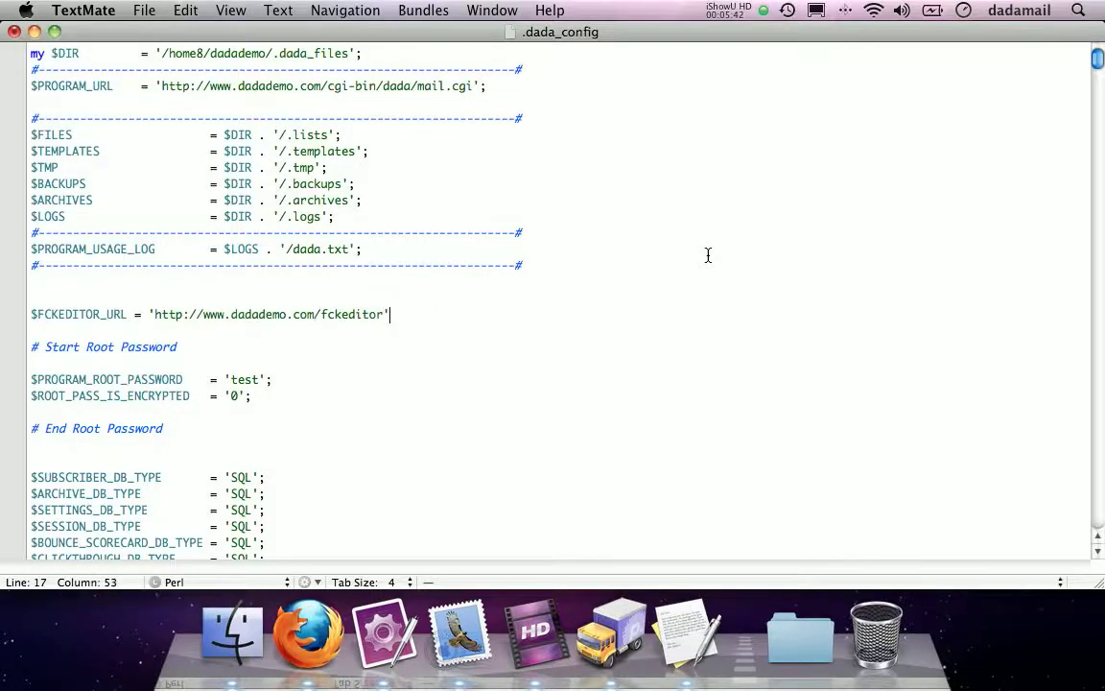
key(super+w)
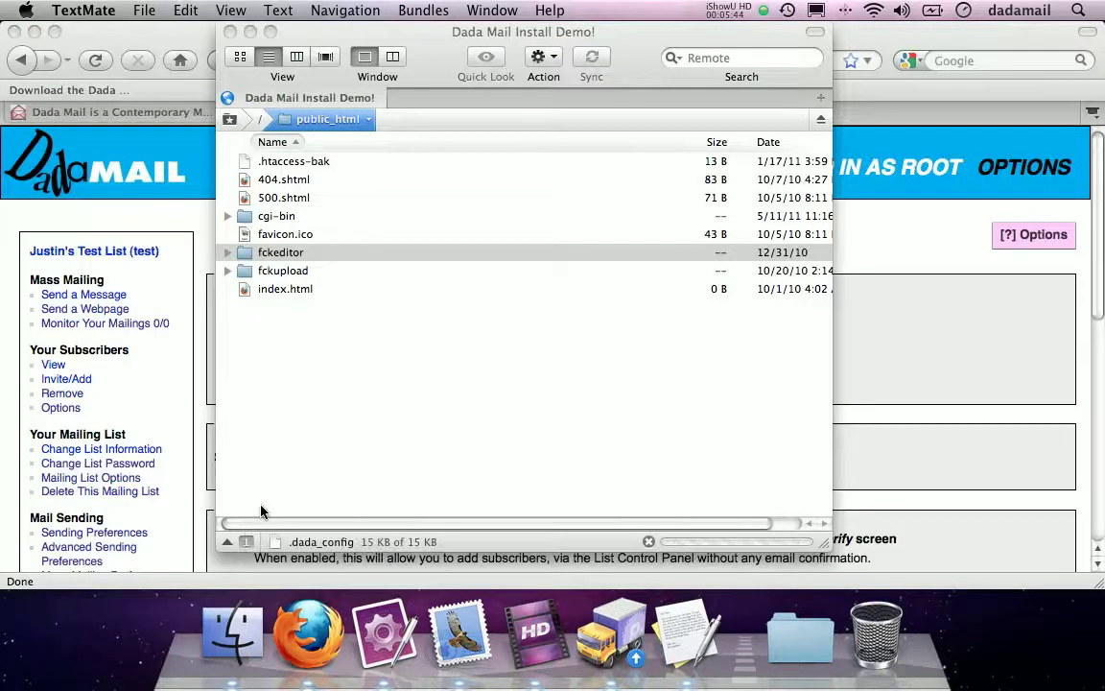
Step: Switch to Firefox, reload the list's Options page, and check the FCKeditor configuration status
click(6, 288)
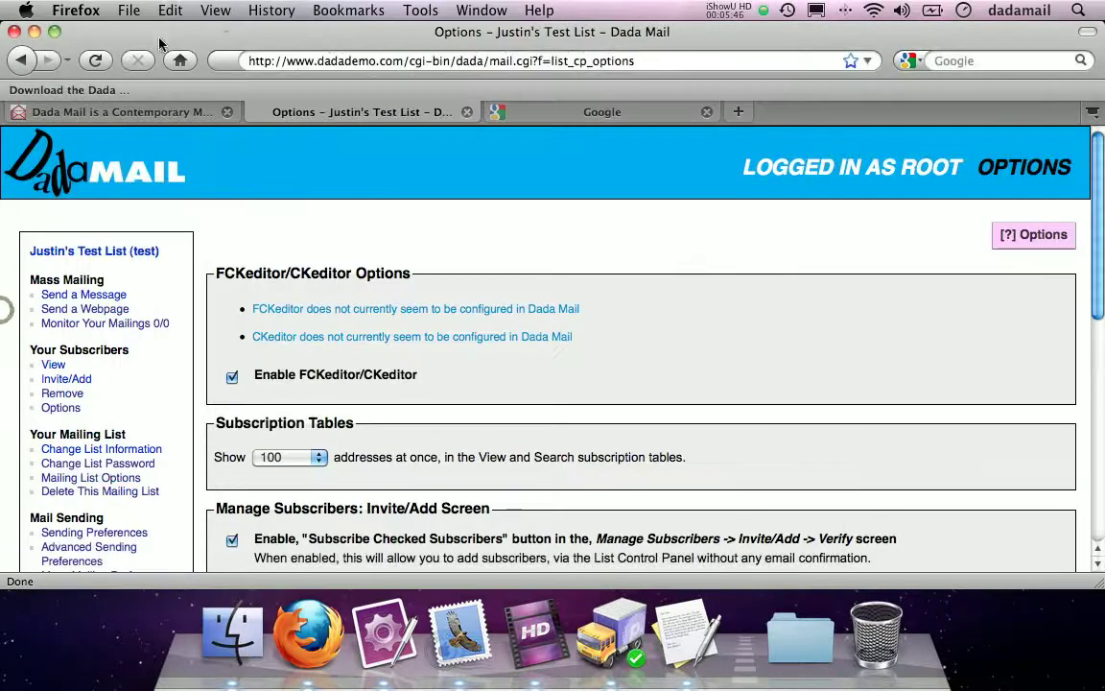
click(88, 60)
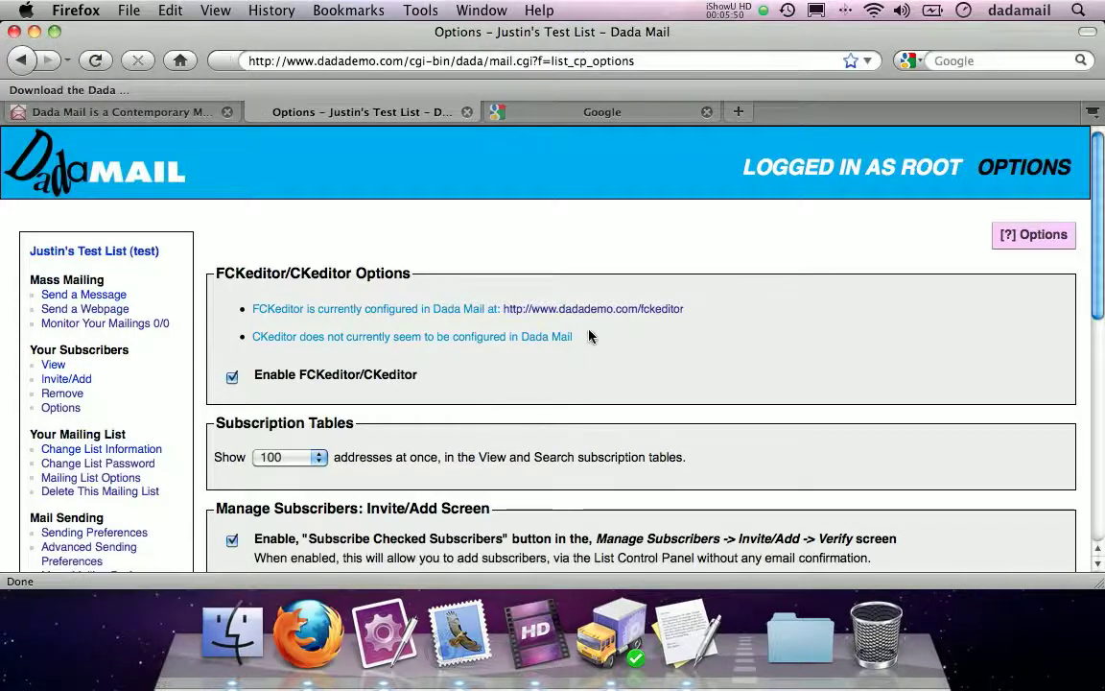
drag(710, 311, 357, 308)
Step: Start a new list message and write "Hey! Check this message out!" in the body's HTML version
click(85, 294)
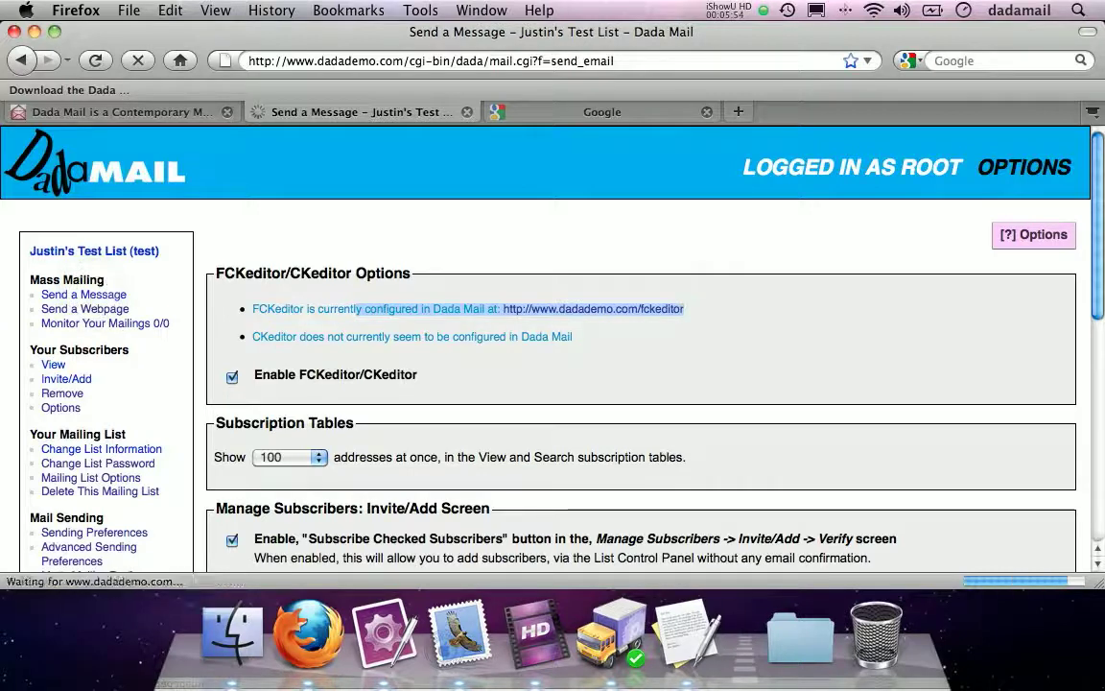
click(245, 452)
scroll(787, 338, down, 3)
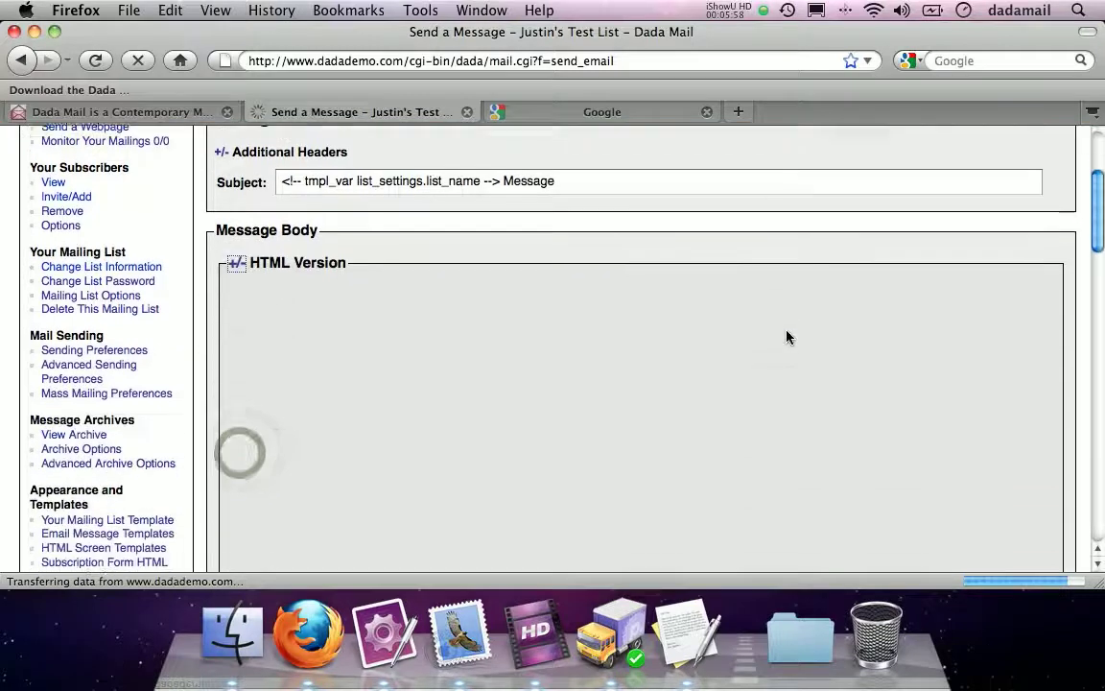
scroll(787, 337, down, 2)
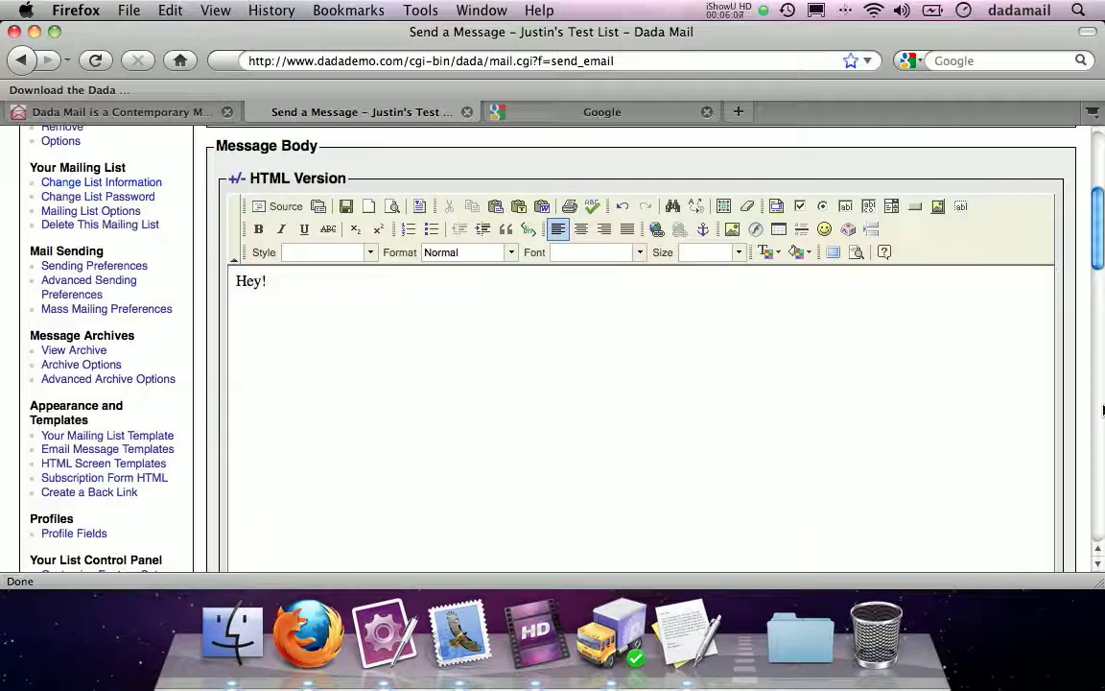
text(ssage out!)
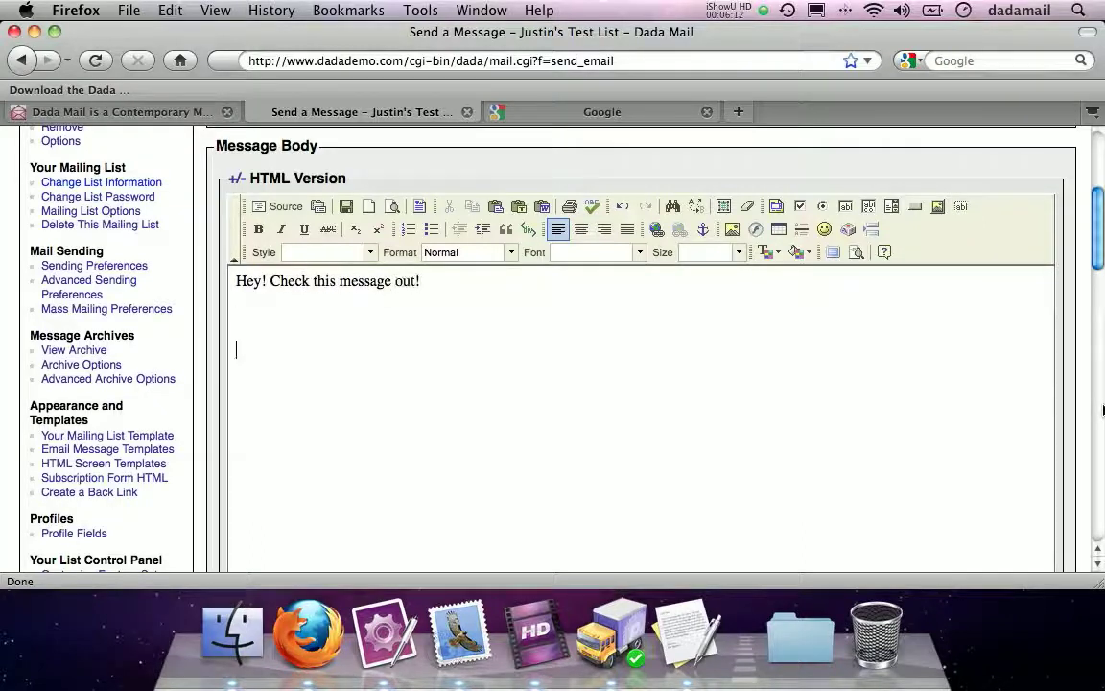
Step: Format the line "Hey! Check this message out!" as bold, italic, underlined and red
click(509, 270)
triple_click(349, 280)
click(257, 228)
click(280, 229)
click(303, 227)
click(466, 291)
key(Return)
key(super+a)
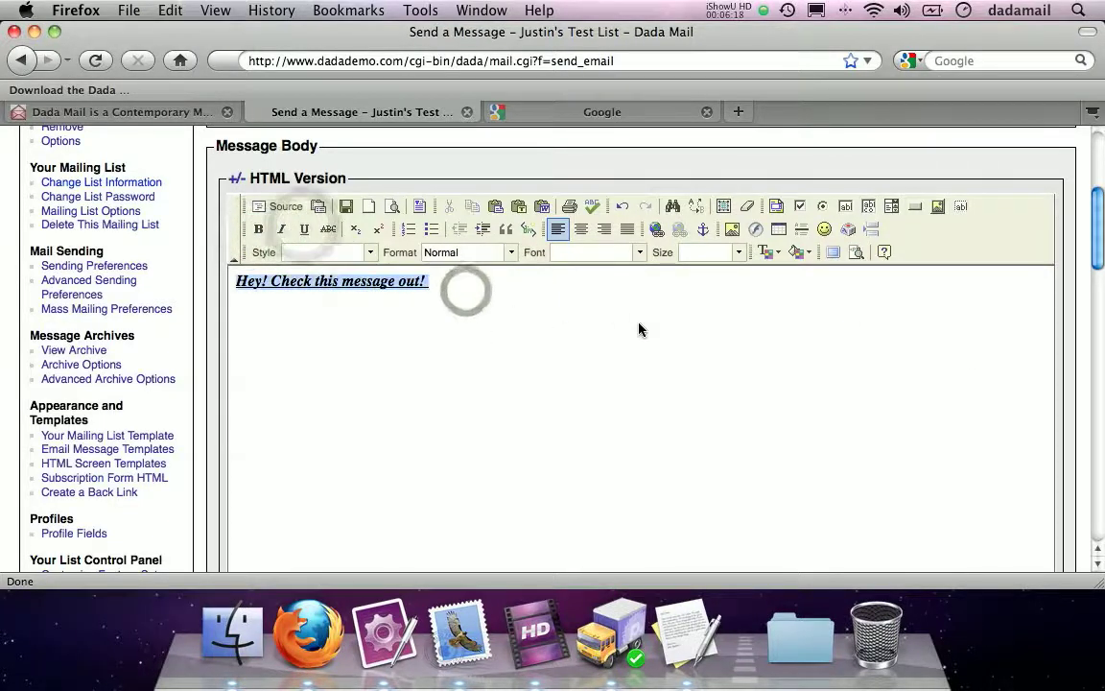
click(770, 257)
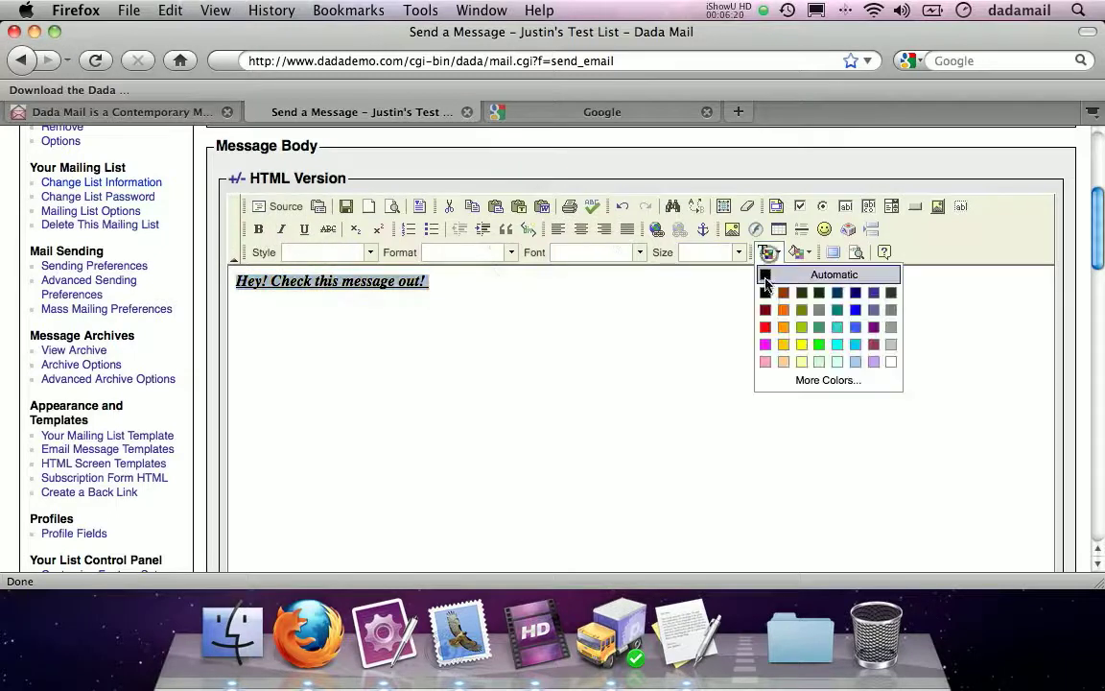
click(768, 323)
Step: Insert a link to yahoo.com below the red line and change its text to "Yahoo!!!!!"
click(439, 319)
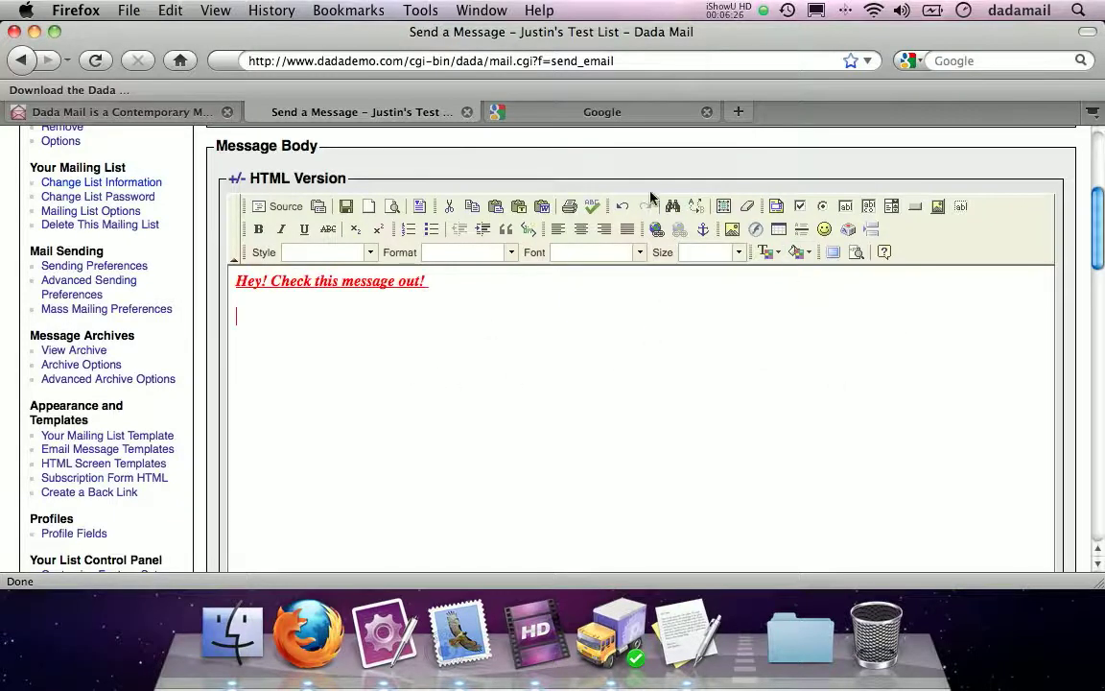
click(655, 228)
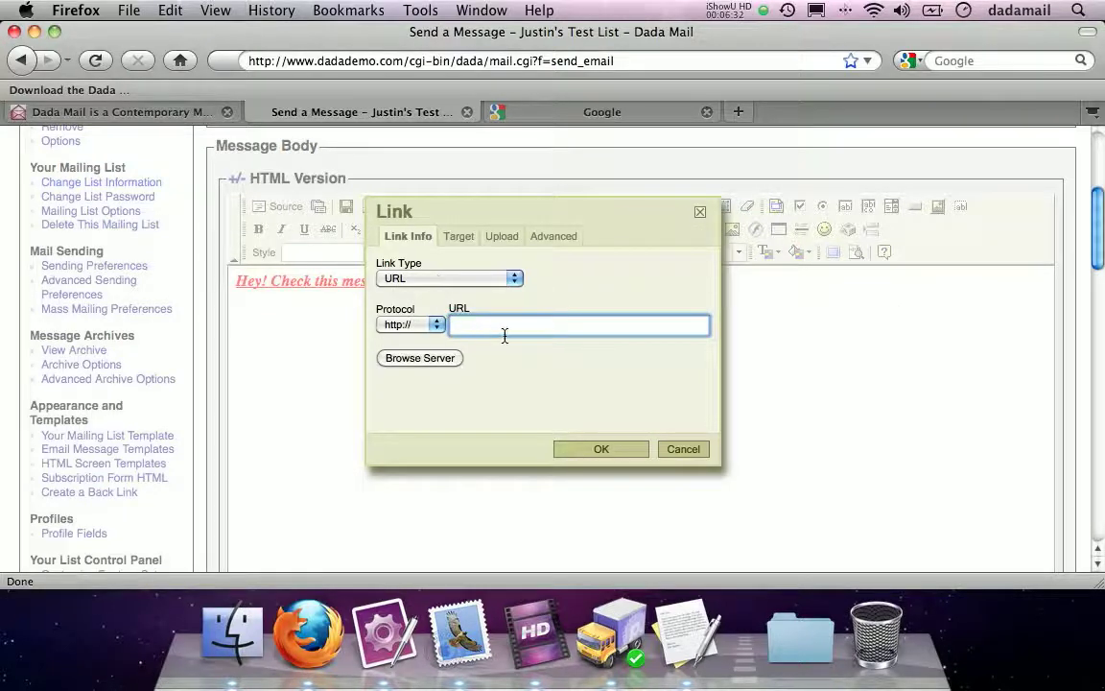
key(BackSpace)
key(BackSpace)
key(BackSpace)
key(BackSpace)
click(587, 449)
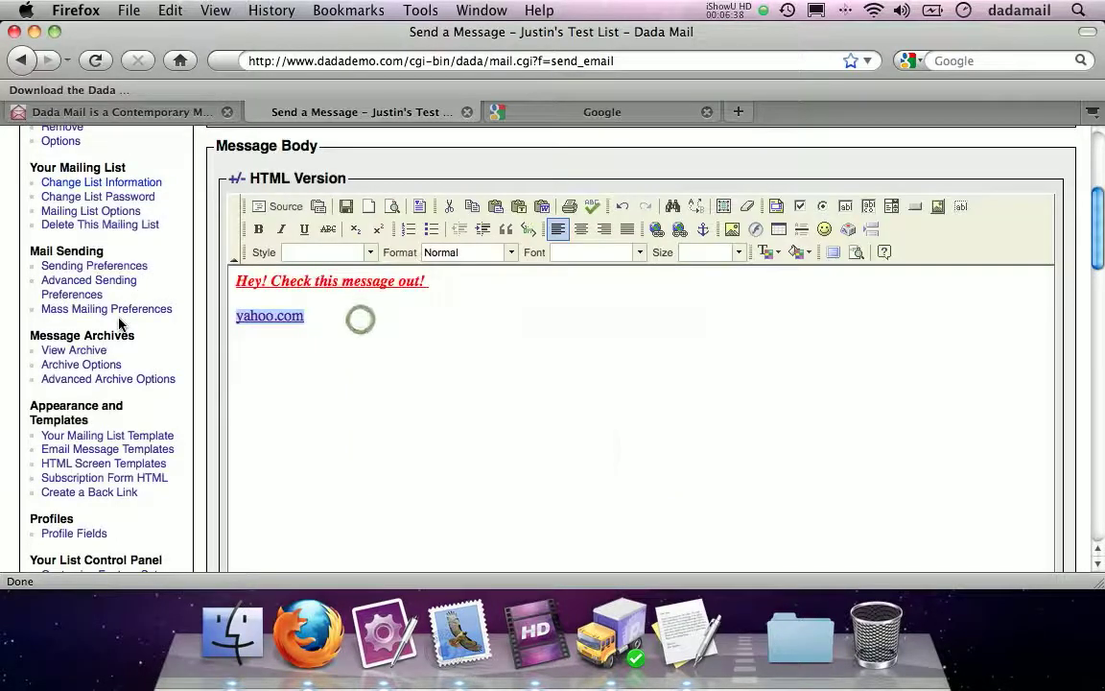
text(Yahoo!!!!!)
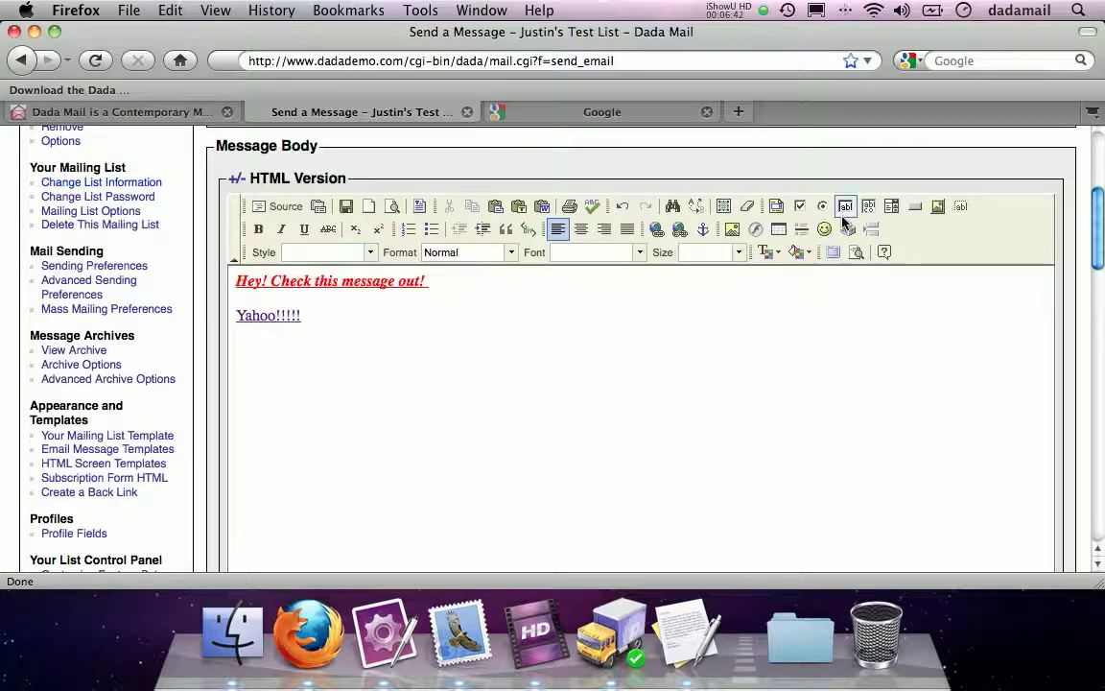
Step: Turn off opening in a new window and submit the message to the mailing list
drag(1100, 209, 954, 492)
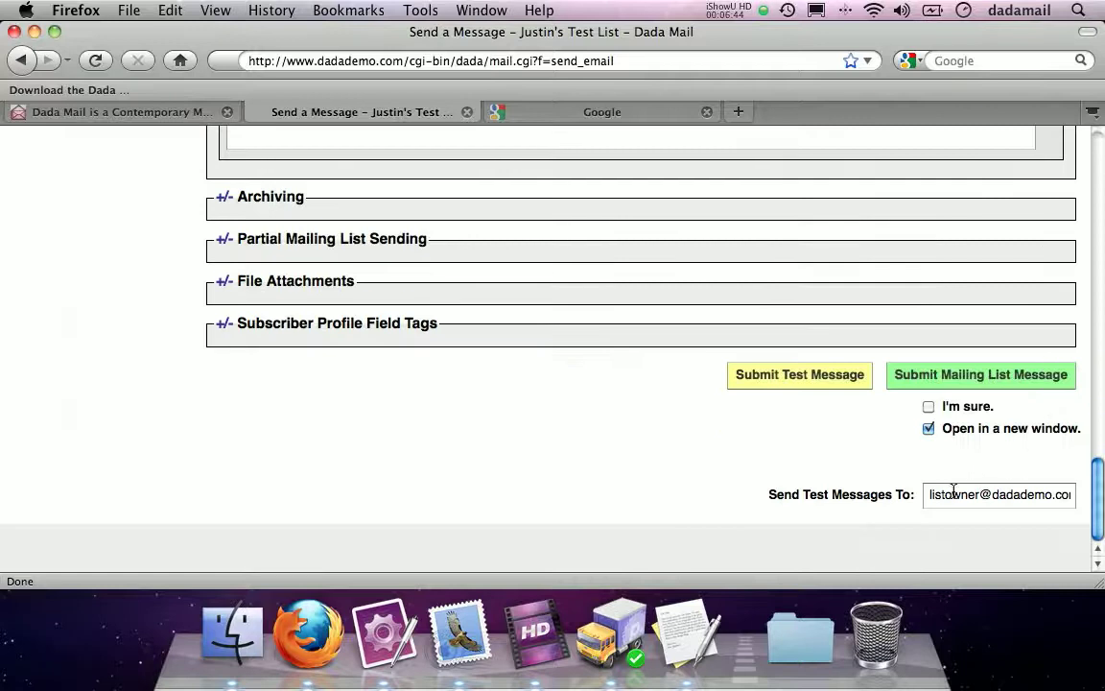
click(929, 430)
click(940, 388)
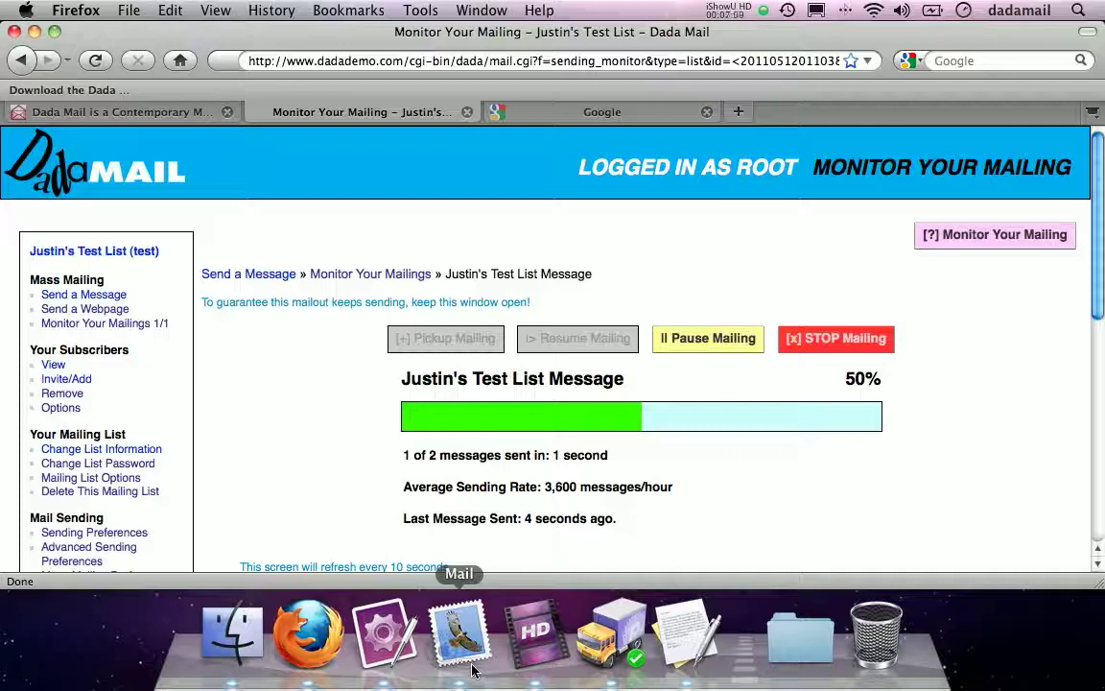
Step: Switch to Mail, follow the Yahoo!!!!! link in the newest list message, and close the page it opens in Firefox
click(473, 670)
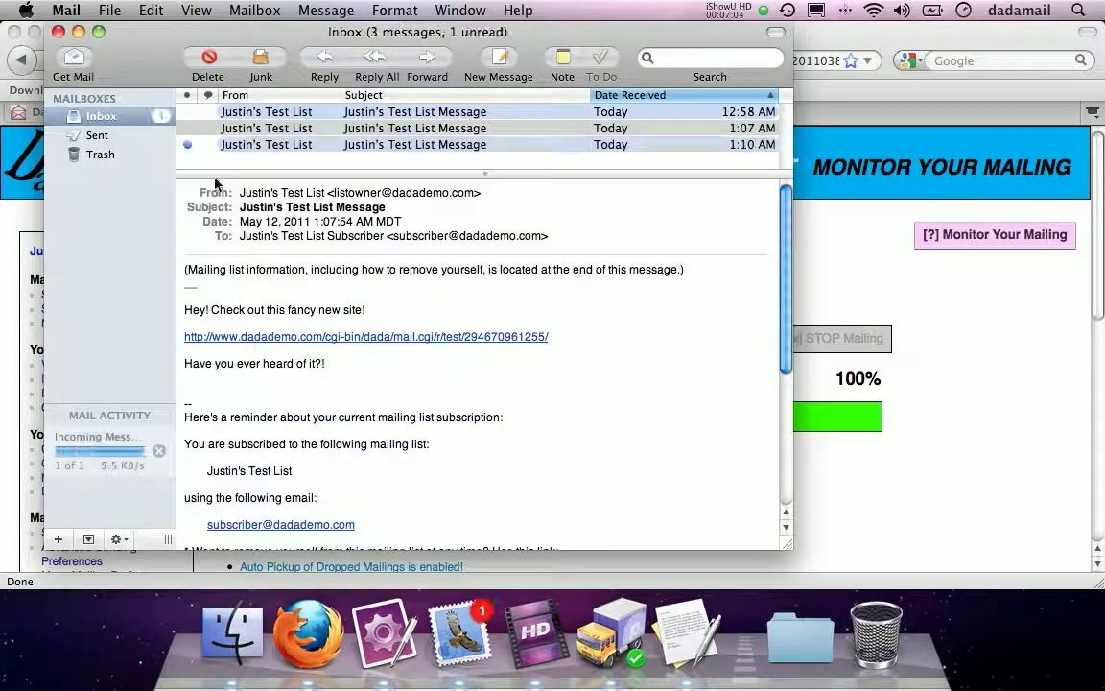
click(249, 145)
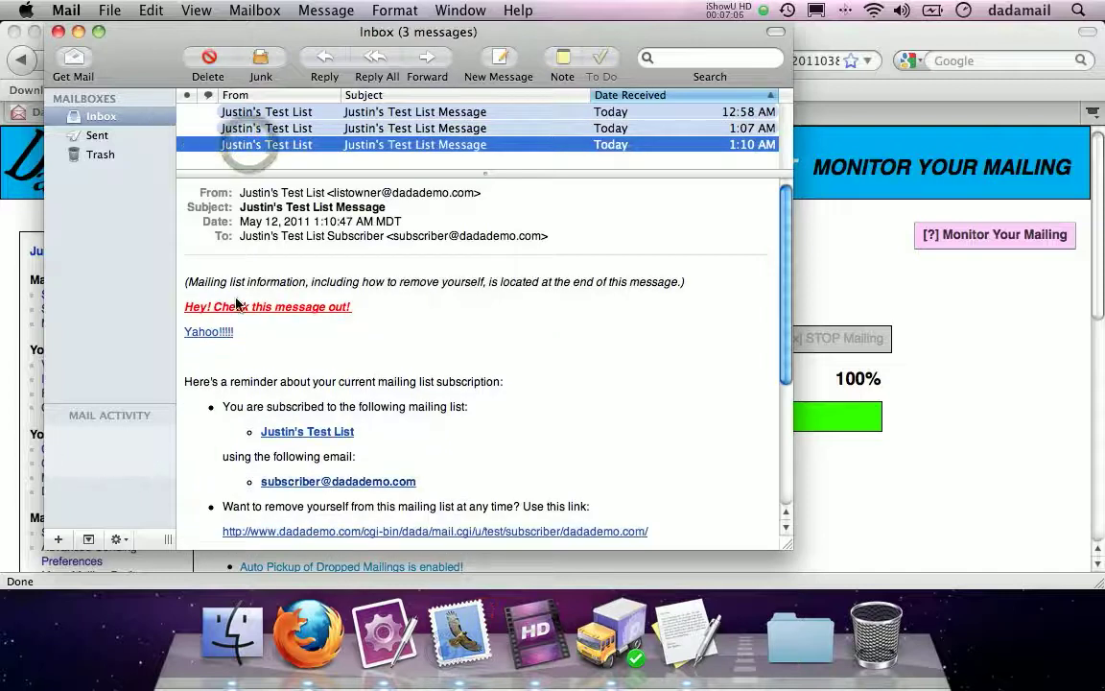
click(195, 333)
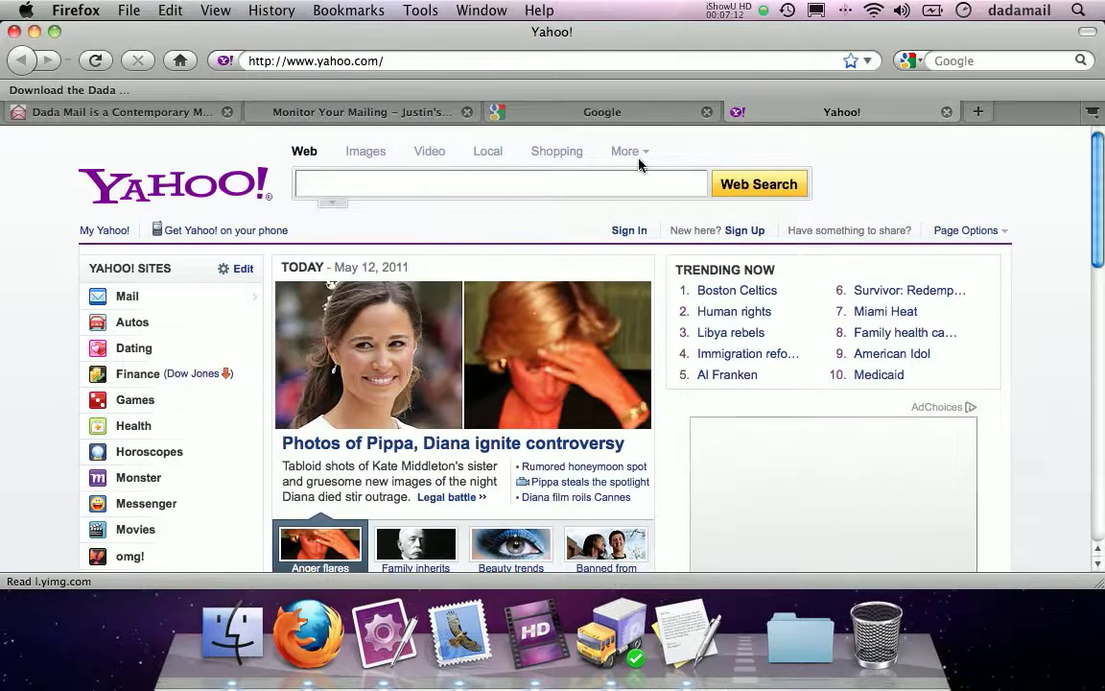
click(947, 111)
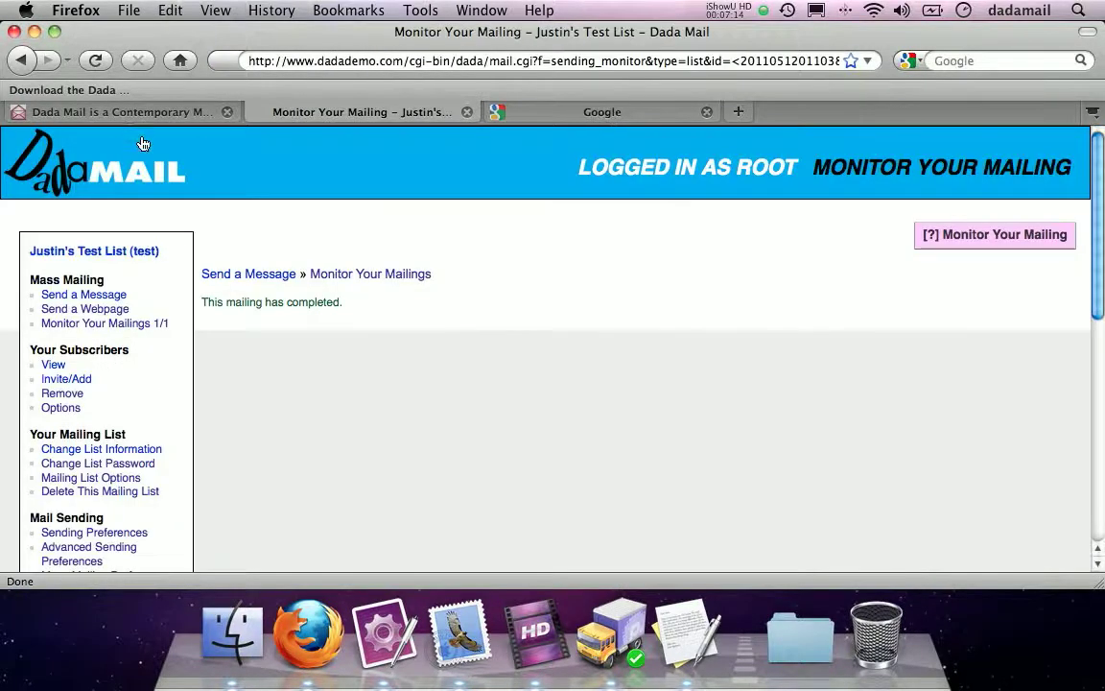
Step: Open the Tracker plugin and examine clickthroughs, opens and bounces in the summaries table and graph
scroll(253, 225, down, 10)
click(60, 436)
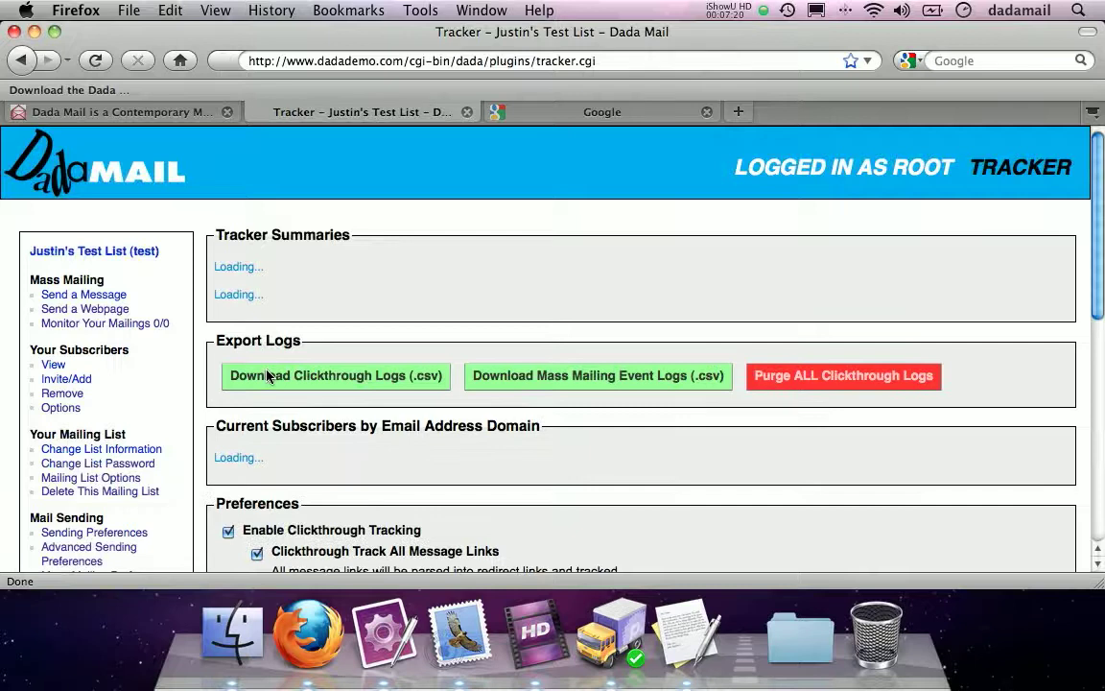
drag(202, 346, 779, 377)
click(889, 382)
scroll(985, 297, down, 6)
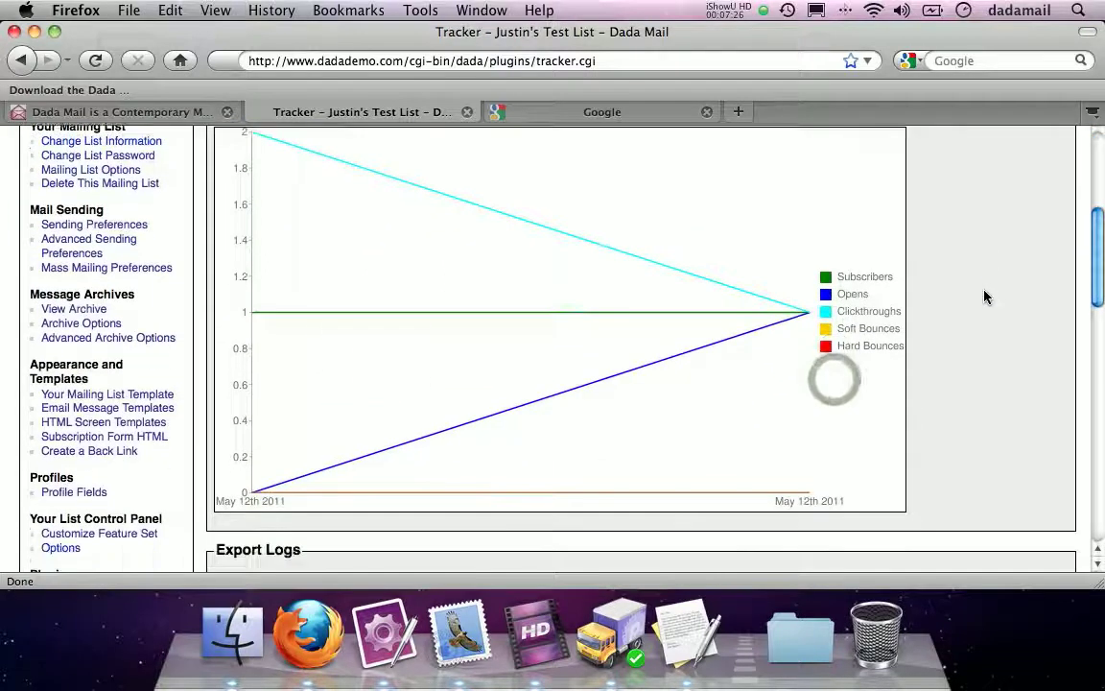
scroll(984, 298, up, 2)
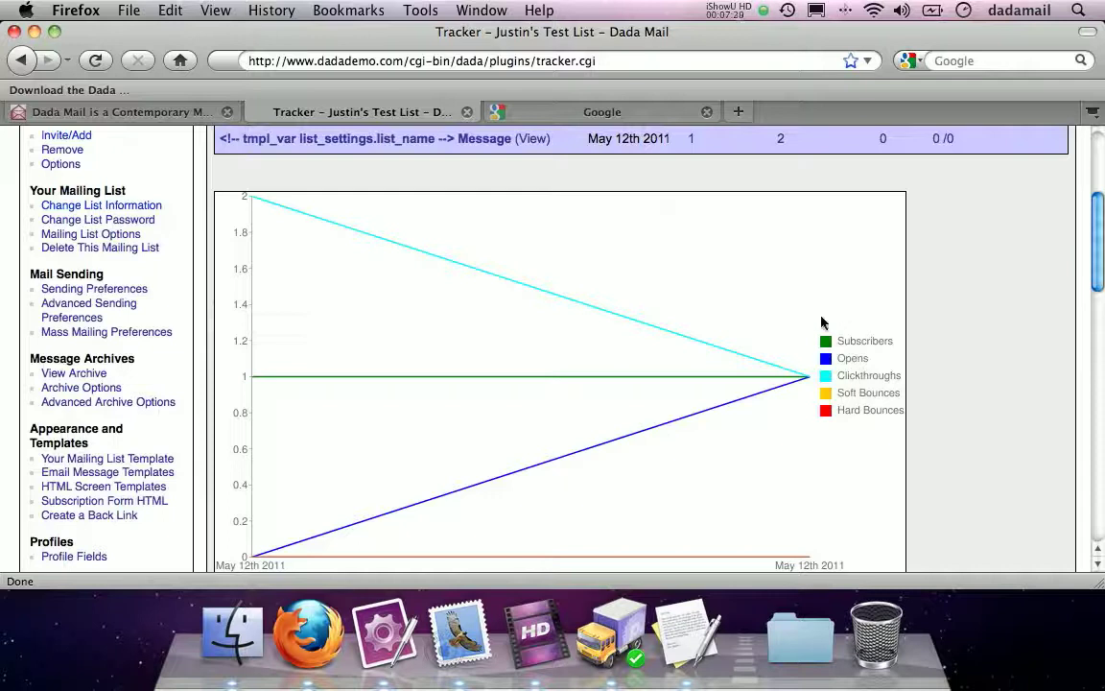
scroll(1101, 274, up, 4)
scroll(1102, 274, down, 4)
scroll(1101, 273, up, 1)
scroll(1102, 274, down, 2)
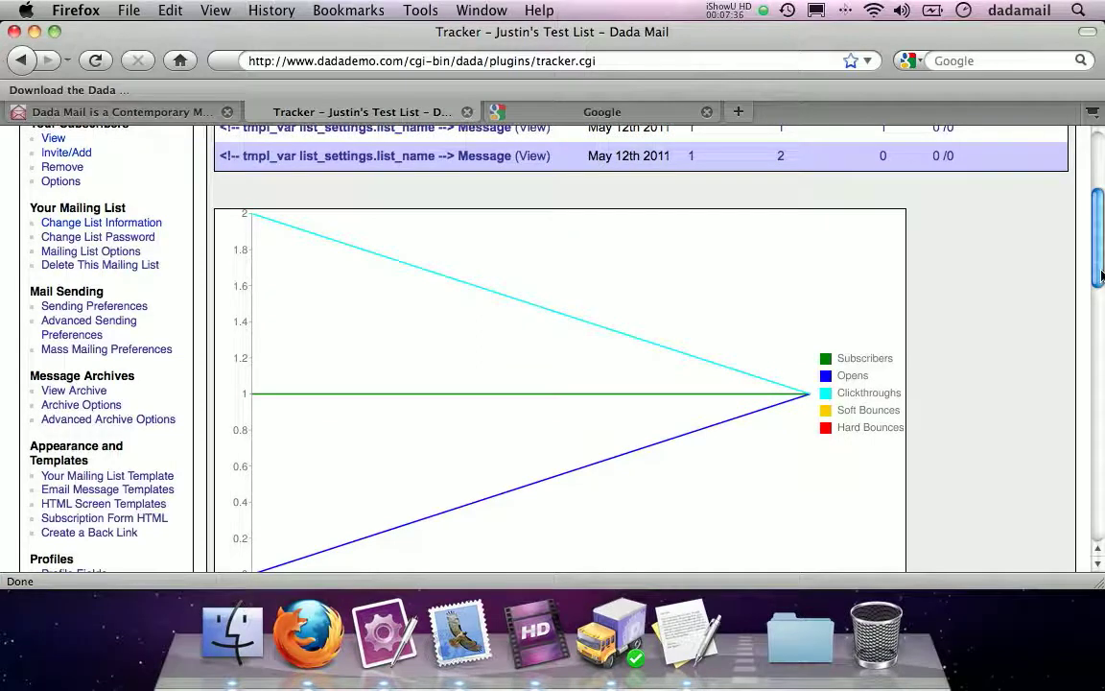
scroll(945, 333, down, 1)
scroll(946, 333, up, 4)
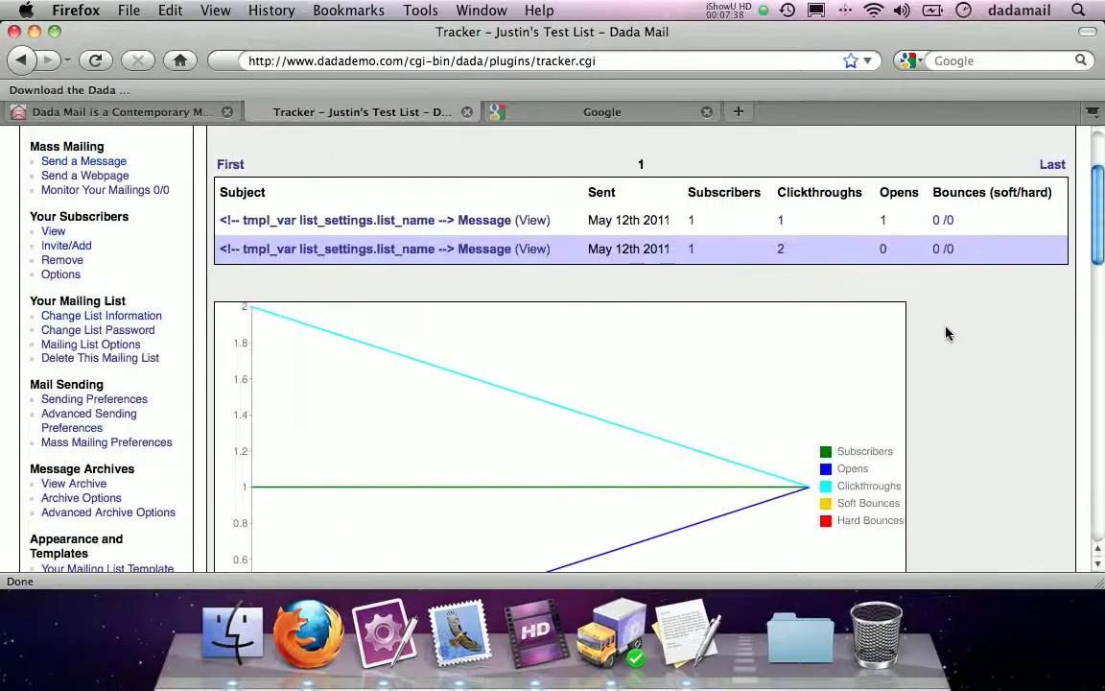
click(887, 220)
scroll(956, 301, down, 3)
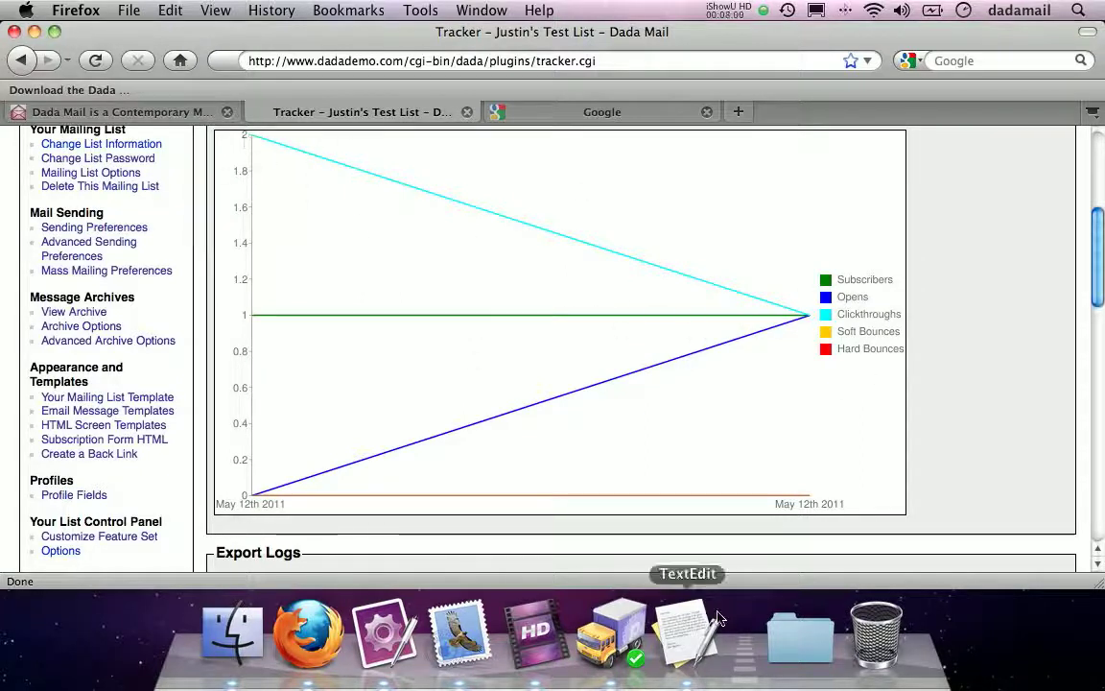
Step: Follow the Yahoo!!!!! link from Mail again, then reload the Tracker page in Firefox and check the updated clickthroughs
click(470, 648)
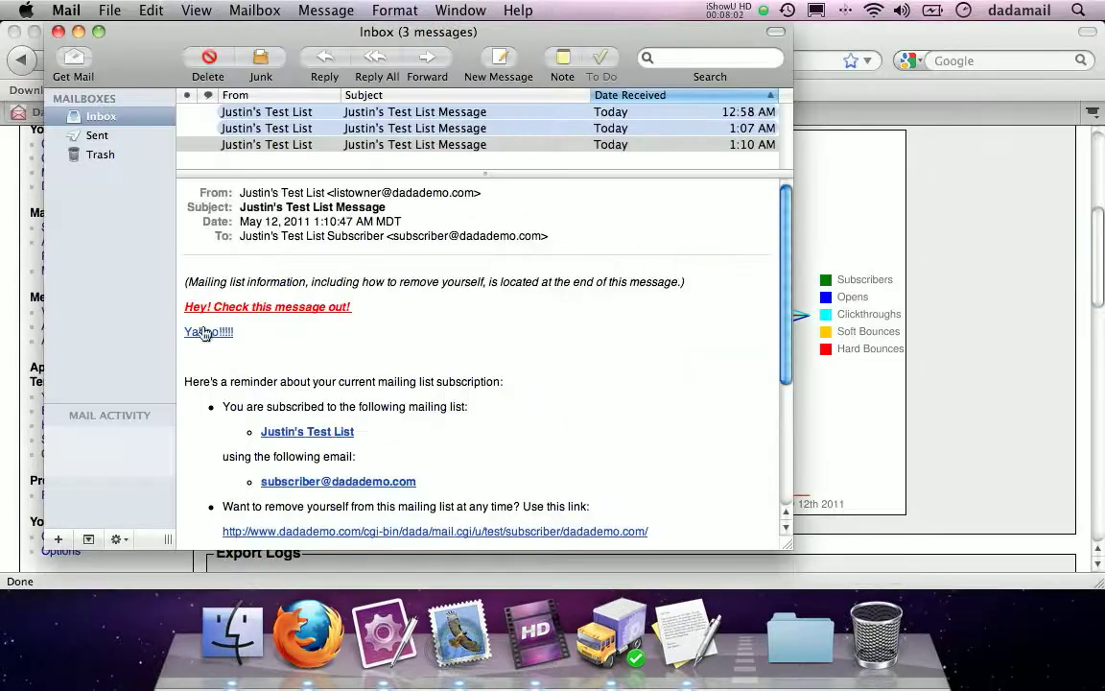
click(203, 332)
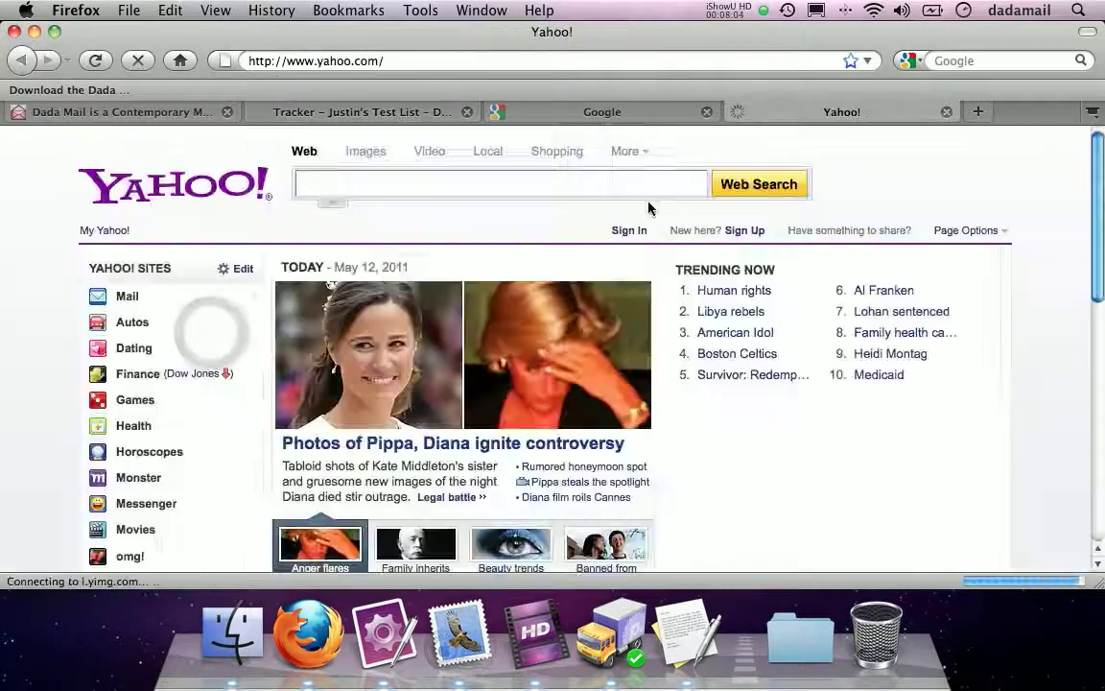
key(super+w)
click(357, 115)
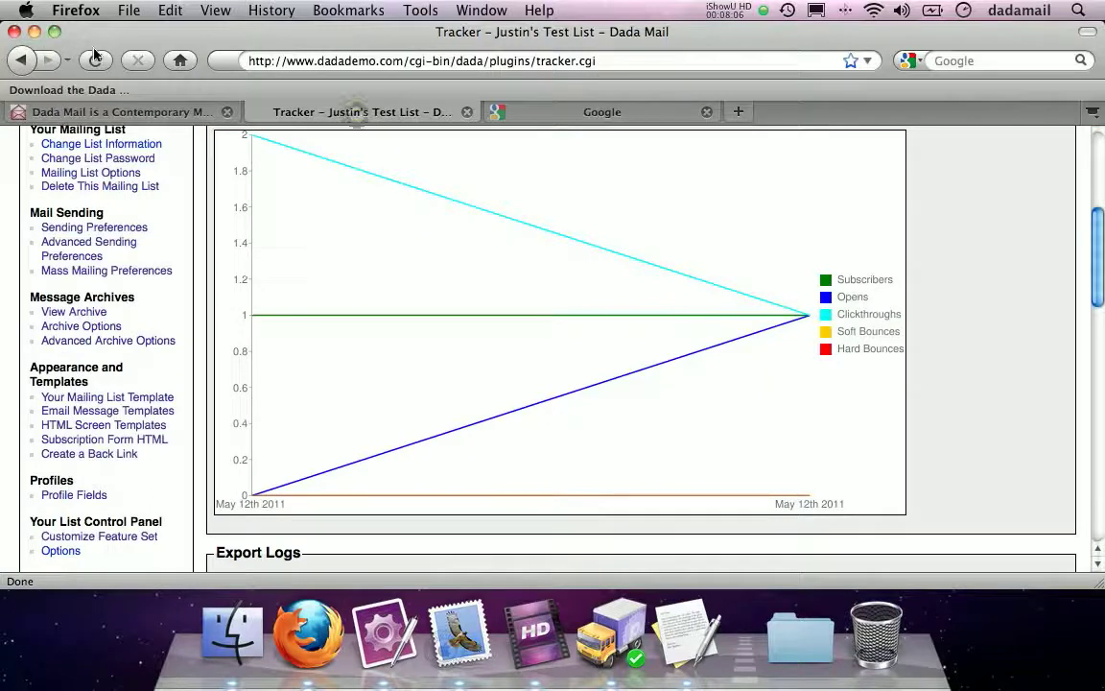
click(93, 54)
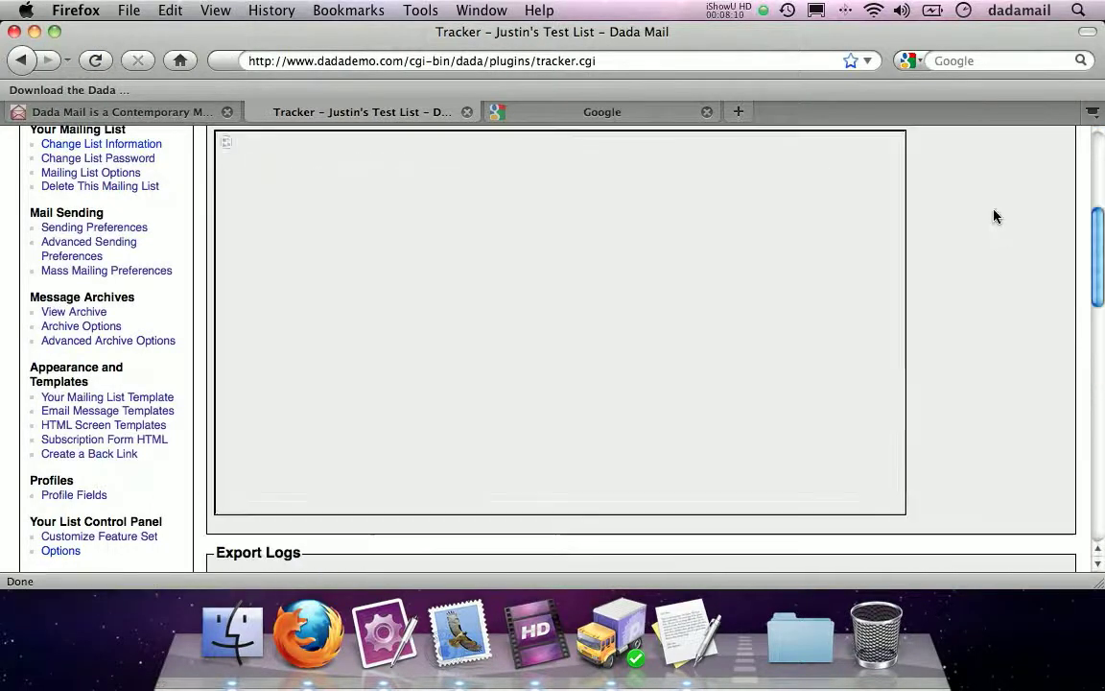
scroll(982, 224, down, 1)
scroll(982, 222, up, 3)
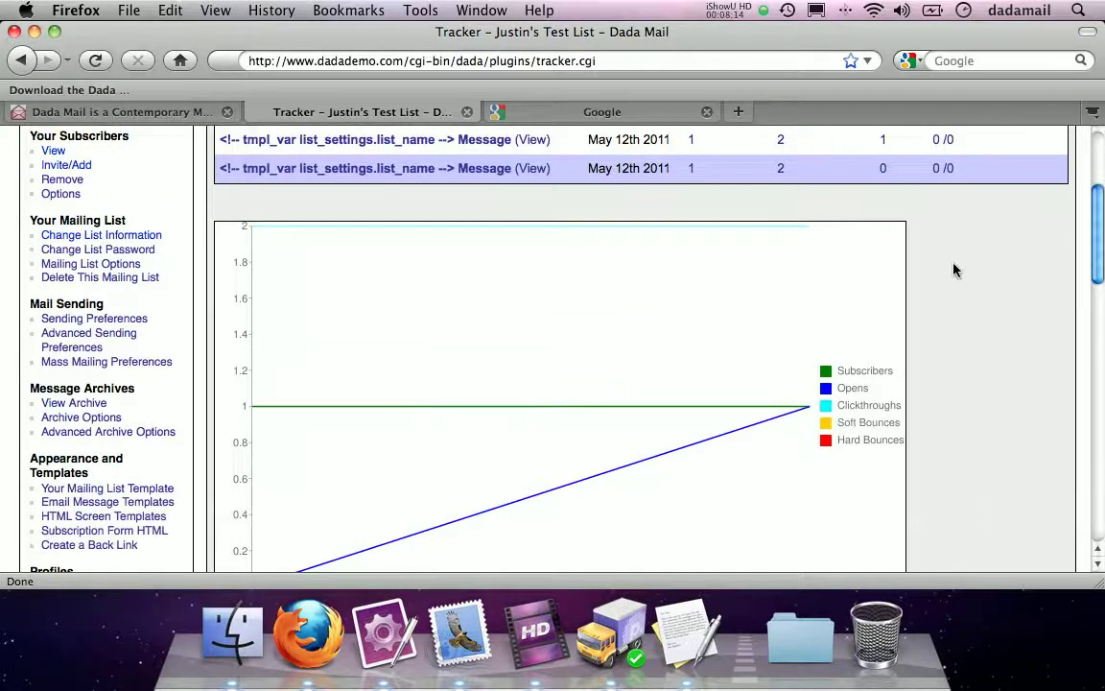
scroll(954, 270, up, 4)
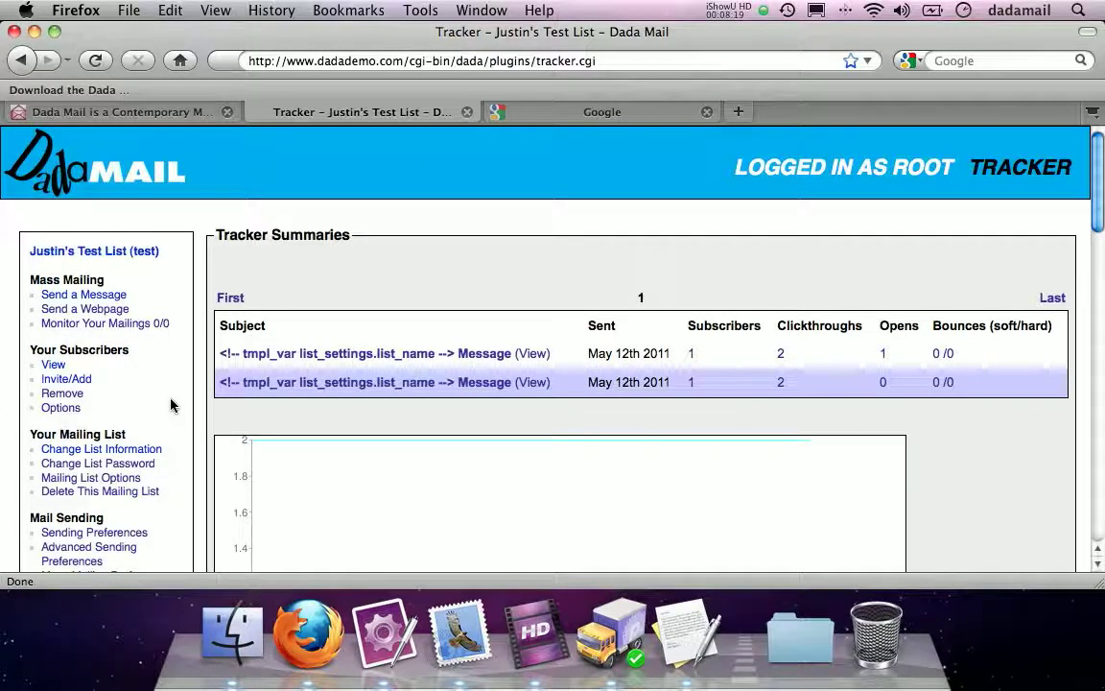
Step: Open the subscribers' Invite/Add screen
click(77, 381)
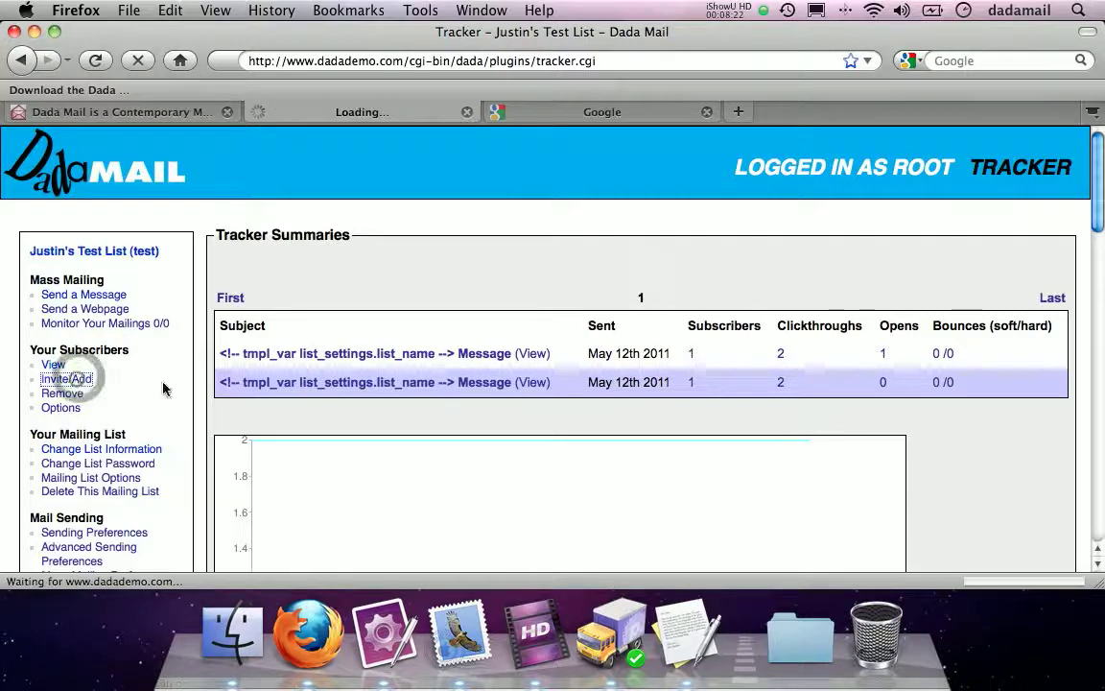